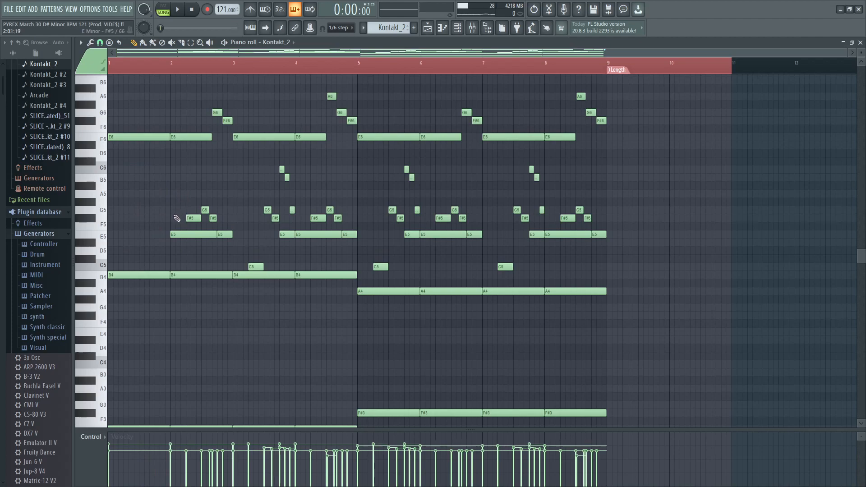
Step: Stop playback and undo the deletion of the short melody notes in bar 1
{"action": "key", "text": "space"}
{"action": "key", "text": "ctrl+z"}
Step: Try deleting the short melody notes in bar 5, play from there to hear the gap, and undo the deletion
{"action": "left_click_drag", "start_coordinate": [360, 157], "coordinate": [421, 277]}
{"action": "key", "text": "Delete"}
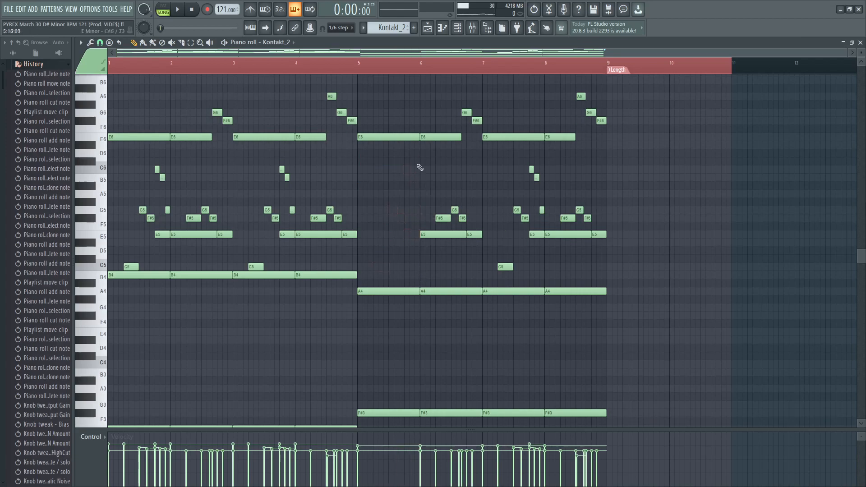
{"action": "left_click", "coordinate": [358, 72]}
{"action": "key", "text": "space"}
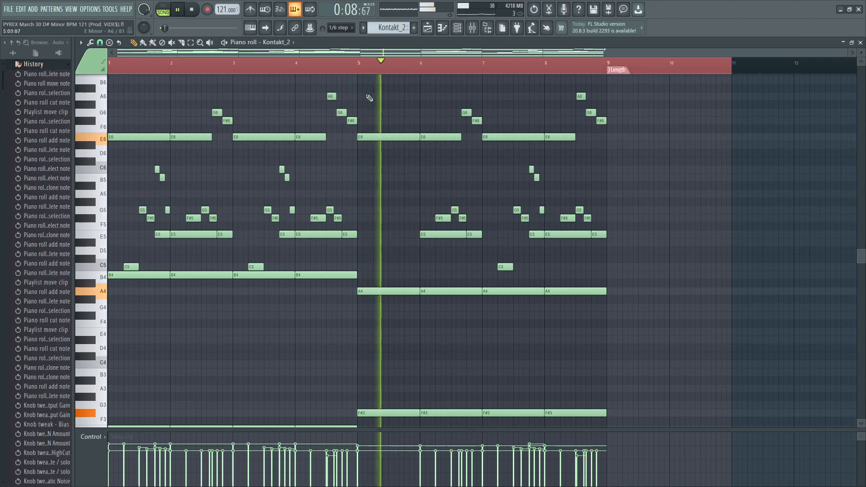
{"action": "key", "text": "space"}
{"action": "key", "text": "ctrl+z"}
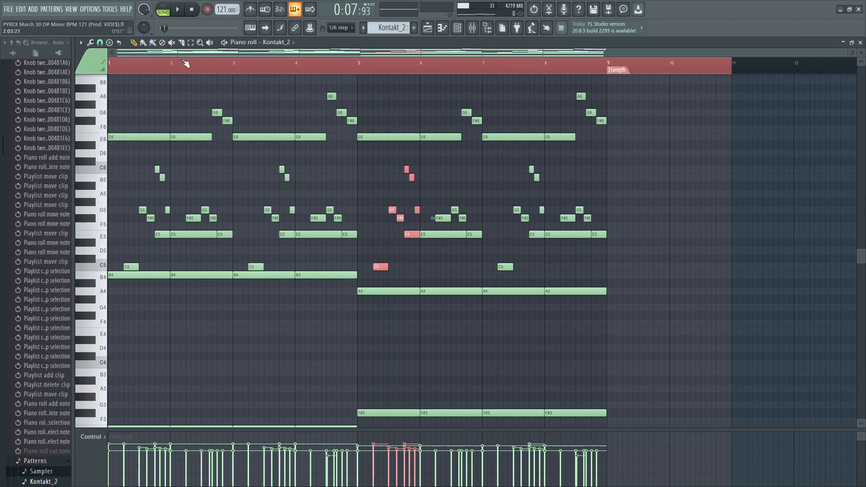
Step: Play the Kontakt_2 melody from the start of the pattern
{"action": "left_click_drag", "start_coordinate": [184, 62], "coordinate": [26, 96]}
{"action": "key", "text": "space"}
{"action": "left_click", "coordinate": [248, 348]}
{"action": "right_click", "coordinate": [251, 349]}
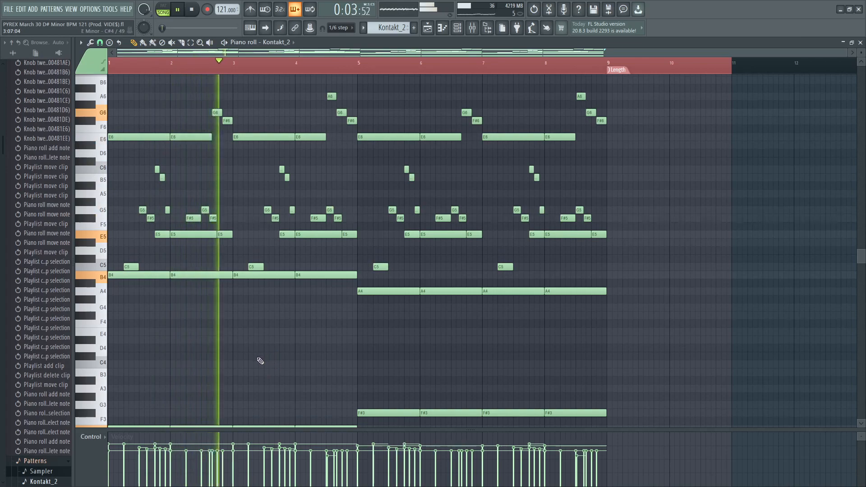
{"action": "key", "text": "space"}
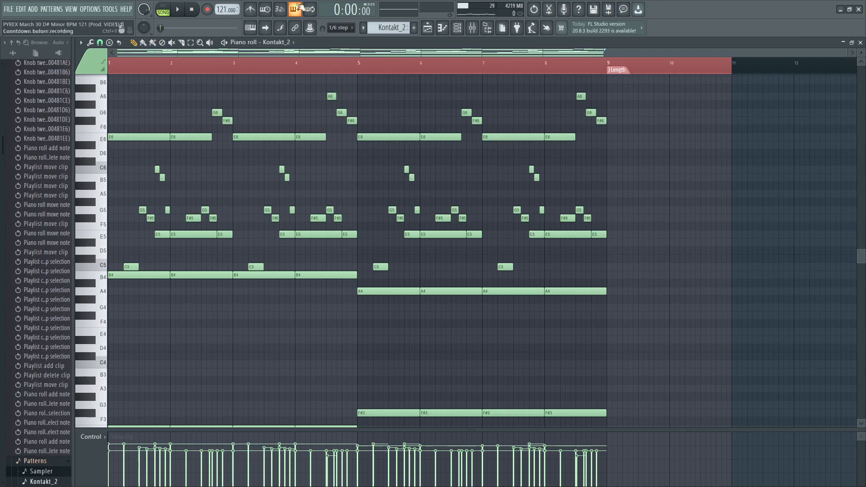
Step: Open the mixer and examine the Virtual Tape Machines input, output, bias and speed settings on Insert 1
{"action": "left_click", "coordinate": [473, 27]}
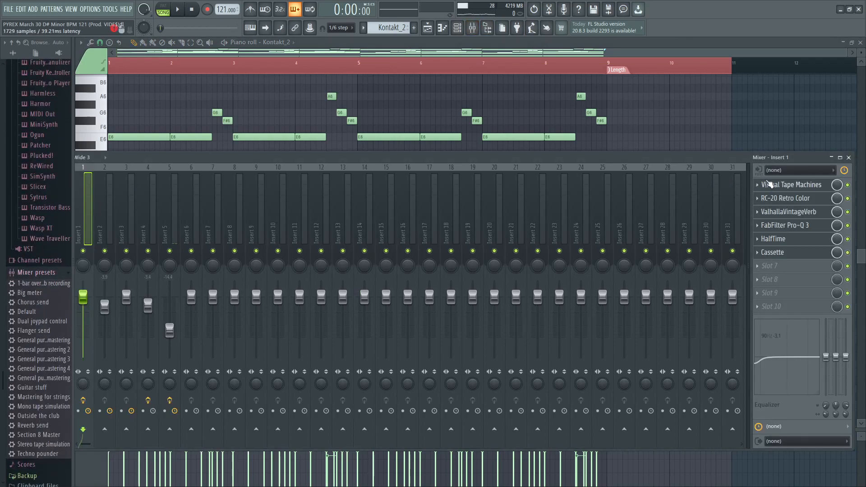
{"action": "left_click", "coordinate": [790, 185]}
{"action": "left_click_drag", "start_coordinate": [244, 114], "coordinate": [183, 126]}
{"action": "left_click_drag", "start_coordinate": [389, 212], "coordinate": [372, 204]}
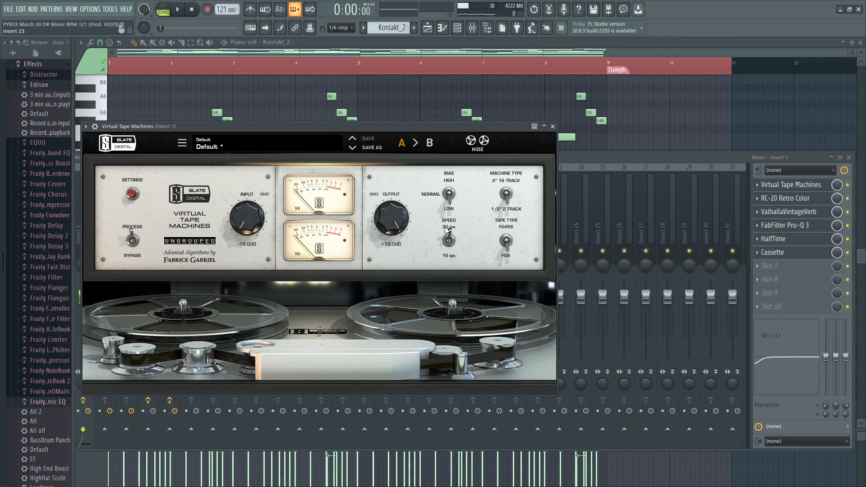
Step: Examine RC-20 Retro Color's wobble, distort, digital, space and magnetic amounts and its EQ low cut on Insert 1
{"action": "left_click", "coordinate": [793, 199]}
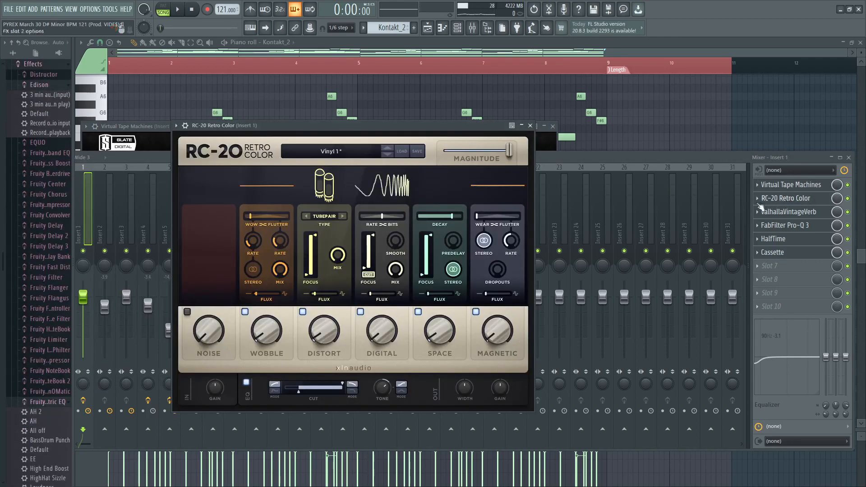
{"action": "mouse_move", "coordinate": [262, 337]}
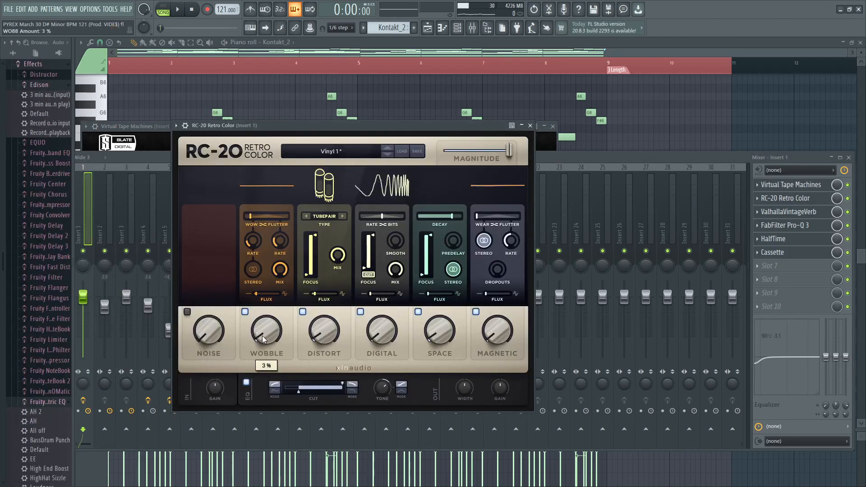
{"action": "left_click_drag", "start_coordinate": [256, 336], "coordinate": [258, 321]}
{"action": "mouse_move", "coordinate": [321, 326]}
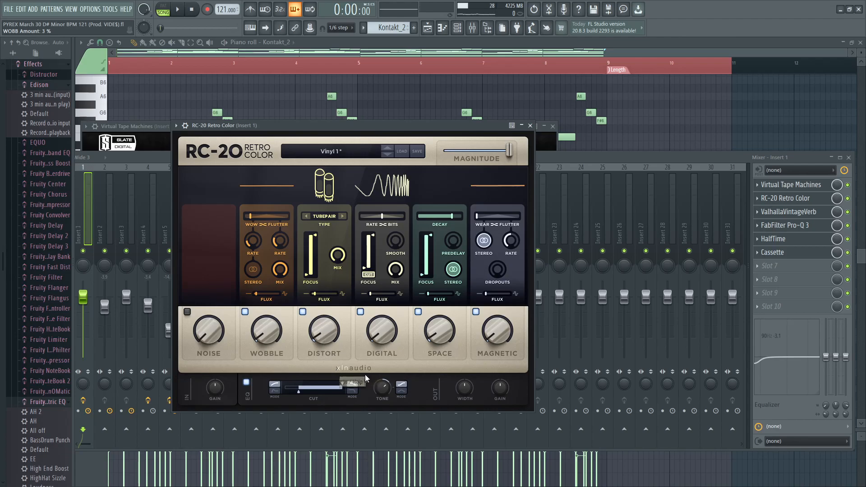
{"action": "mouse_move", "coordinate": [389, 334]}
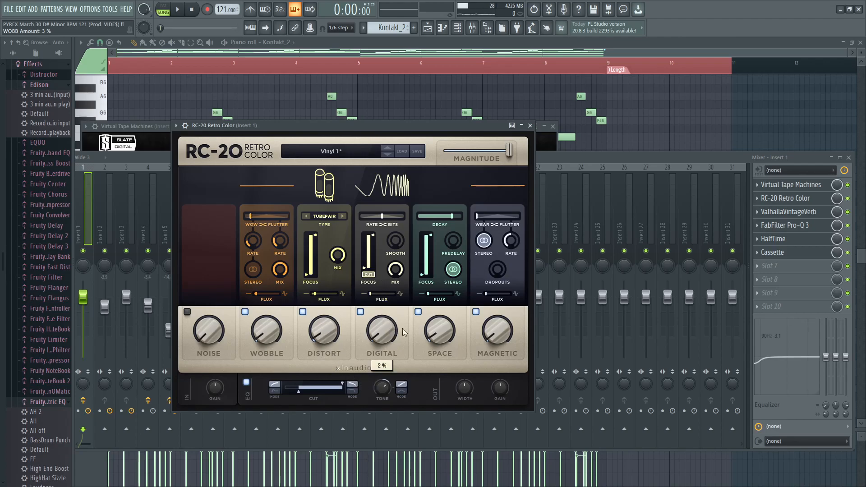
{"action": "mouse_move", "coordinate": [440, 332]}
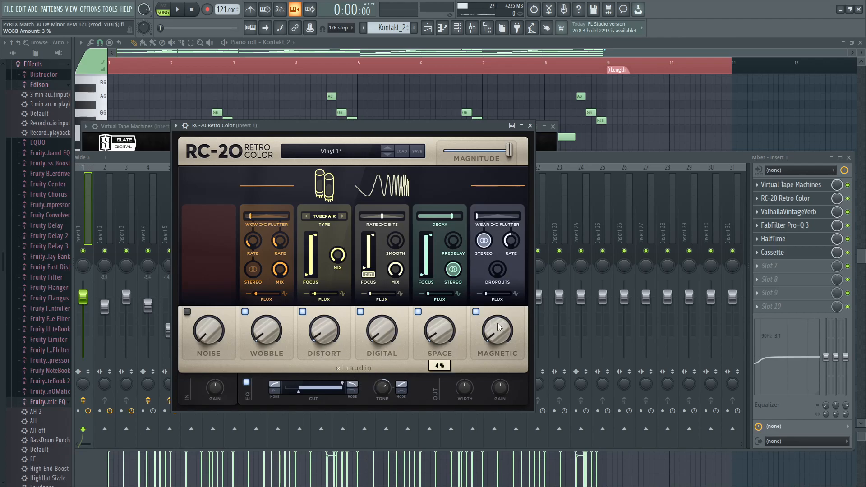
{"action": "mouse_move", "coordinate": [504, 330]}
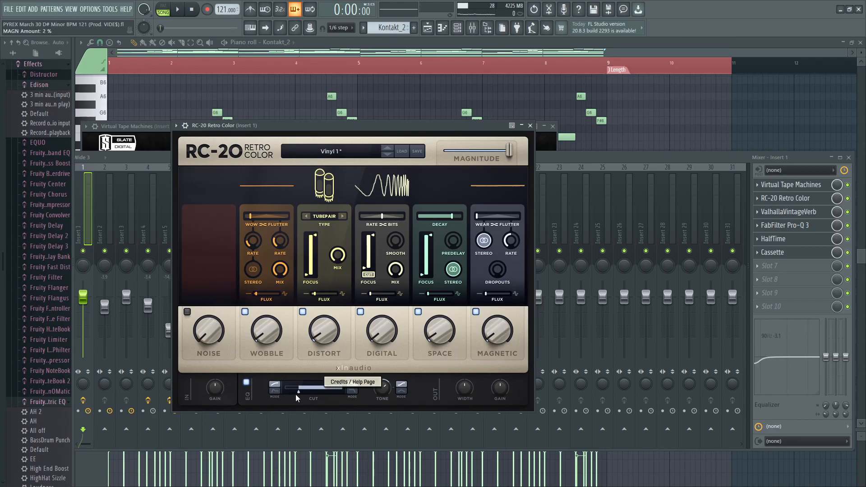
{"action": "left_click_drag", "start_coordinate": [298, 394], "coordinate": [301, 394]}
Step: Examine the ValhallaVintageVerb settings and the FabFilter Pro-Q 3 low-cut band on Insert 1
{"action": "left_click", "coordinate": [776, 212]}
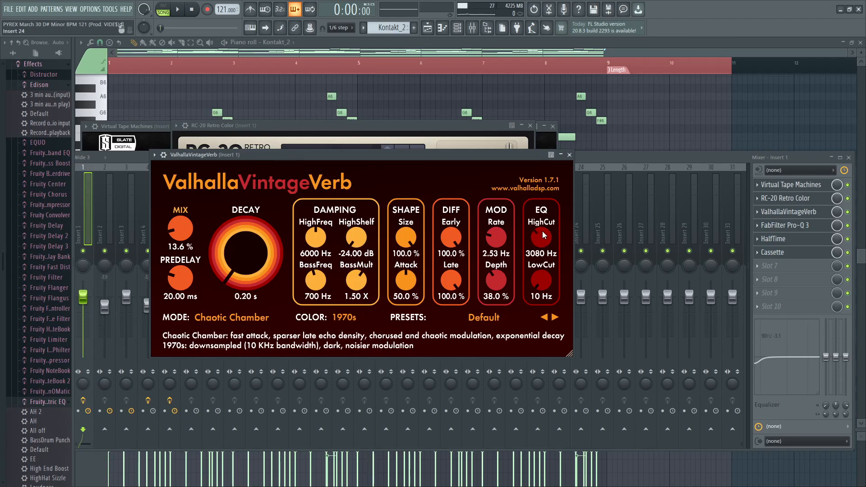
{"action": "left_click", "coordinate": [769, 225]}
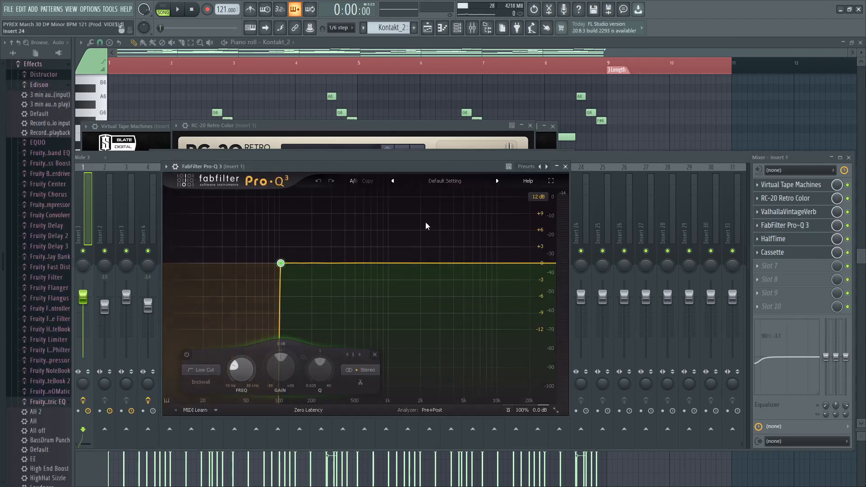
{"action": "mouse_move", "coordinate": [281, 264]}
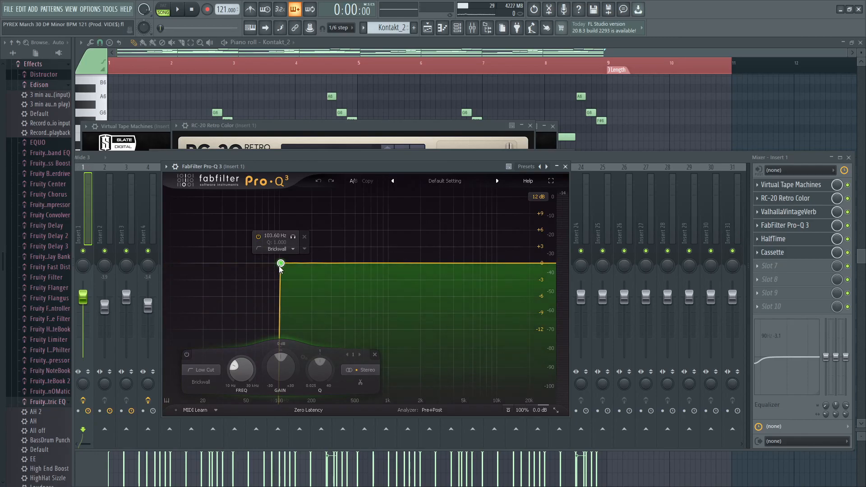
Step: View Insert 1's HalfTime settings, and compare playback of the melody with the effect bypassed and enabled
{"action": "left_click", "coordinate": [788, 237]}
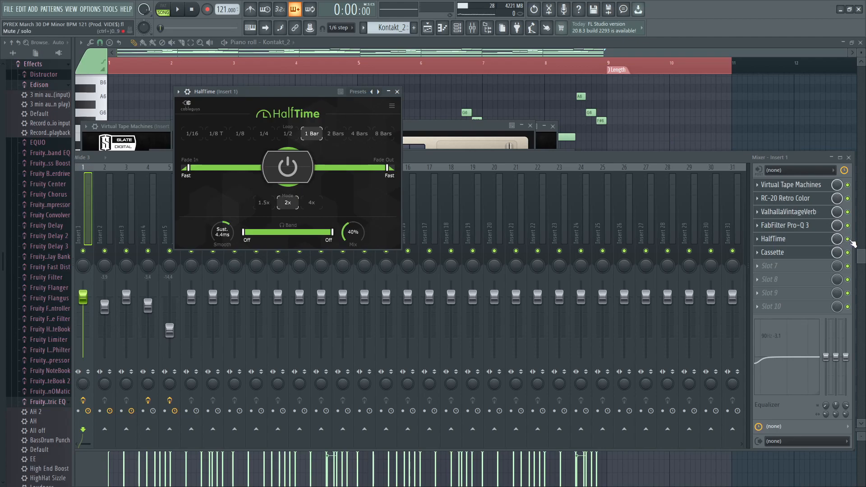
{"action": "left_click", "coordinate": [848, 240]}
{"action": "key", "text": "space"}
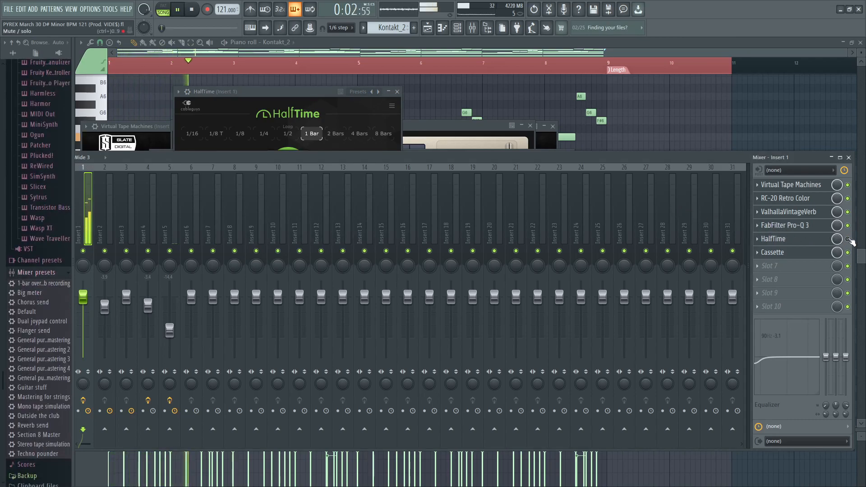
{"action": "key", "text": "space"}
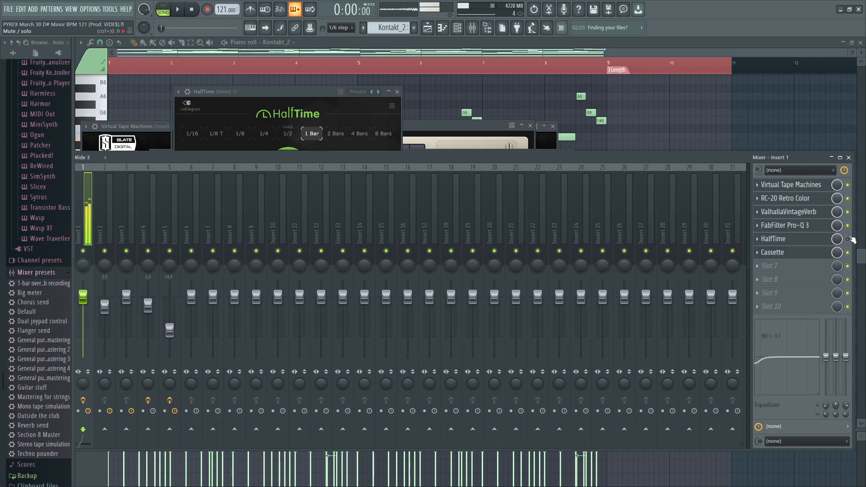
{"action": "key", "text": "space"}
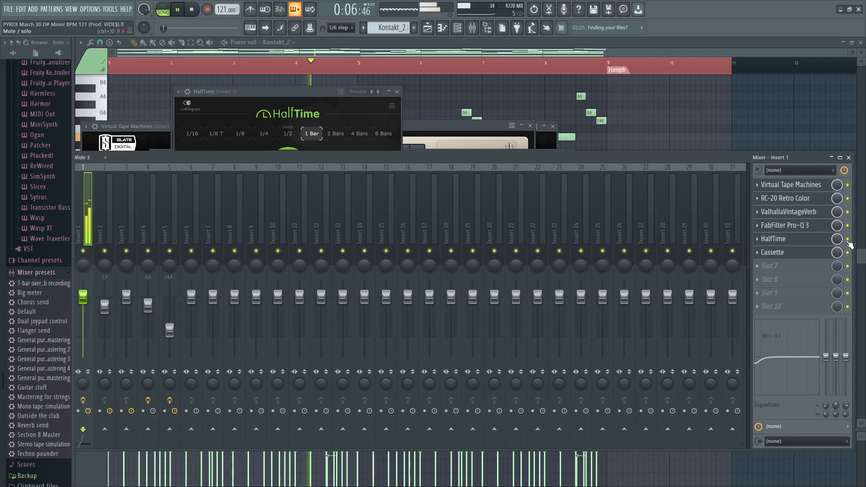
{"action": "key", "text": "space"}
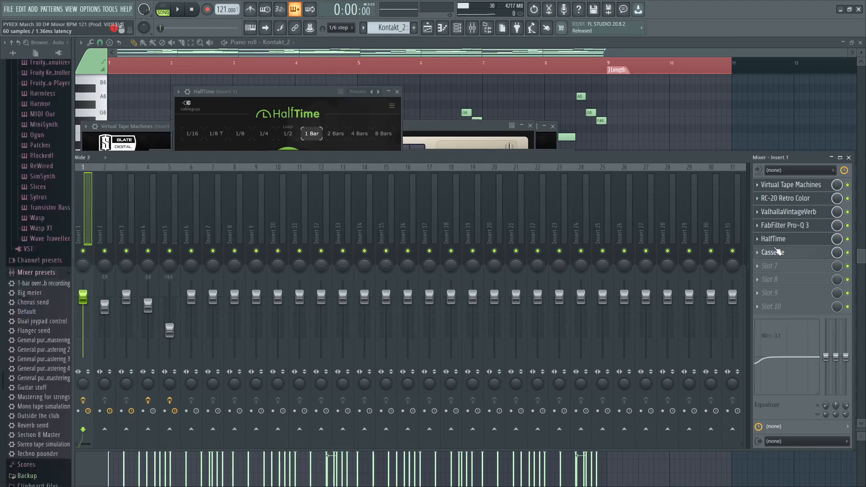
Step: Examine Cassette's erasures, spread, stability, static, dynamic and artifacts settings, along with Insert 1's equalizer
{"action": "left_click", "coordinate": [774, 252]}
{"action": "mouse_move", "coordinate": [244, 308]}
{"action": "left_click_drag", "start_coordinate": [250, 313], "coordinate": [240, 466]}
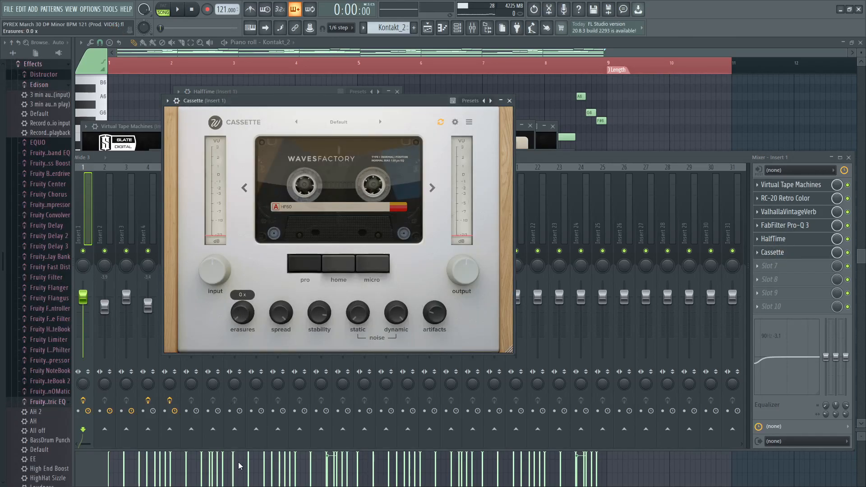
{"action": "left_click_drag", "start_coordinate": [172, 264], "coordinate": [157, 148]}
{"action": "mouse_move", "coordinate": [279, 324]}
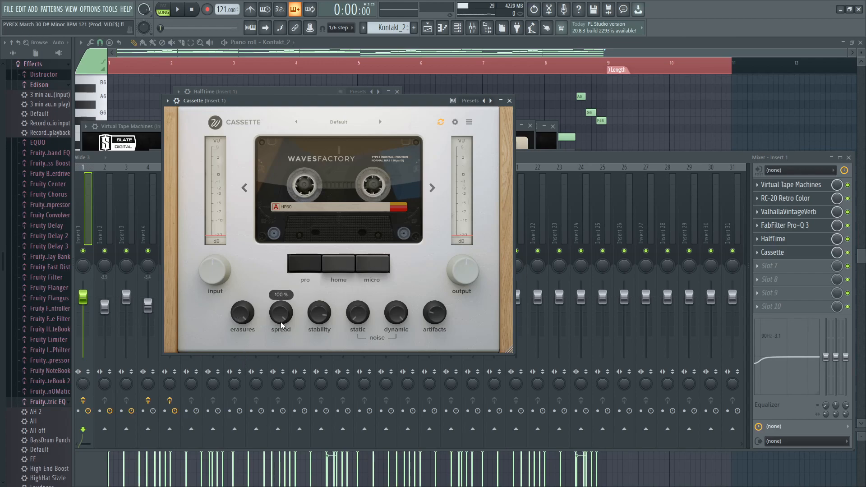
{"action": "mouse_move", "coordinate": [328, 319]}
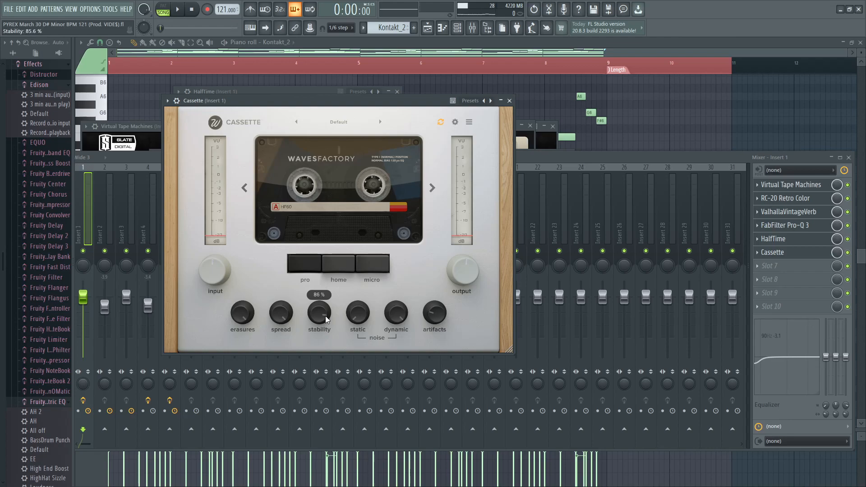
{"action": "mouse_move", "coordinate": [361, 321]}
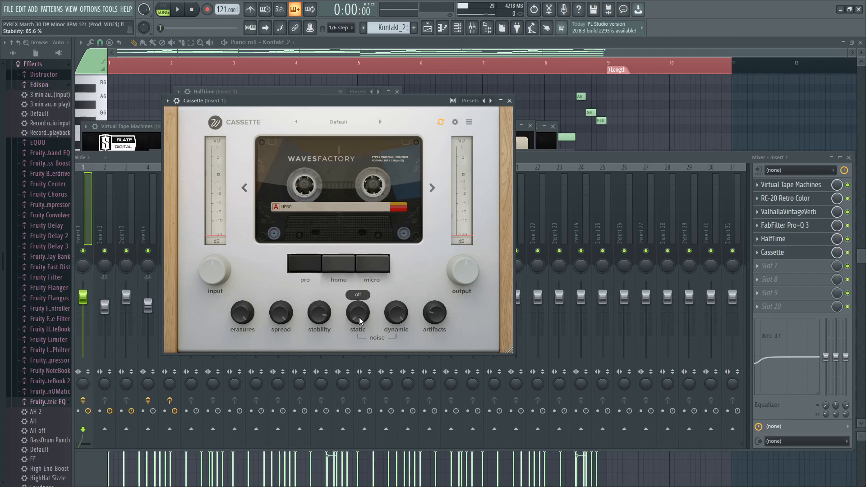
{"action": "mouse_move", "coordinate": [398, 321]}
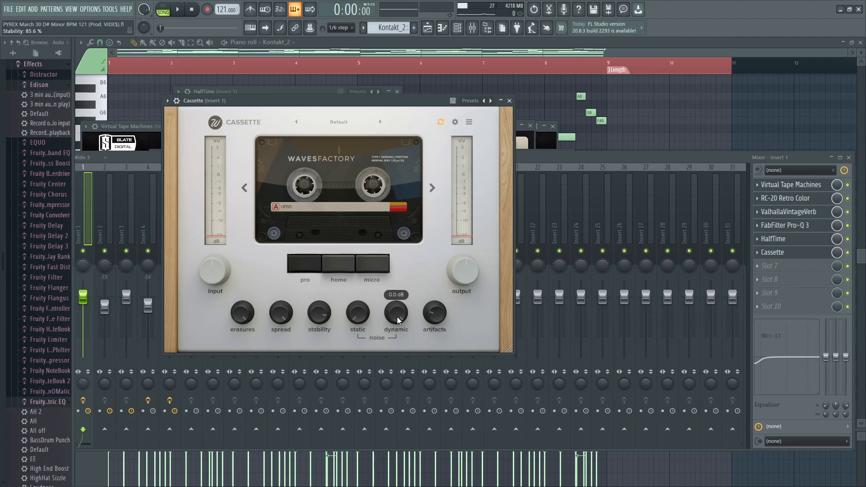
{"action": "mouse_move", "coordinate": [442, 318]}
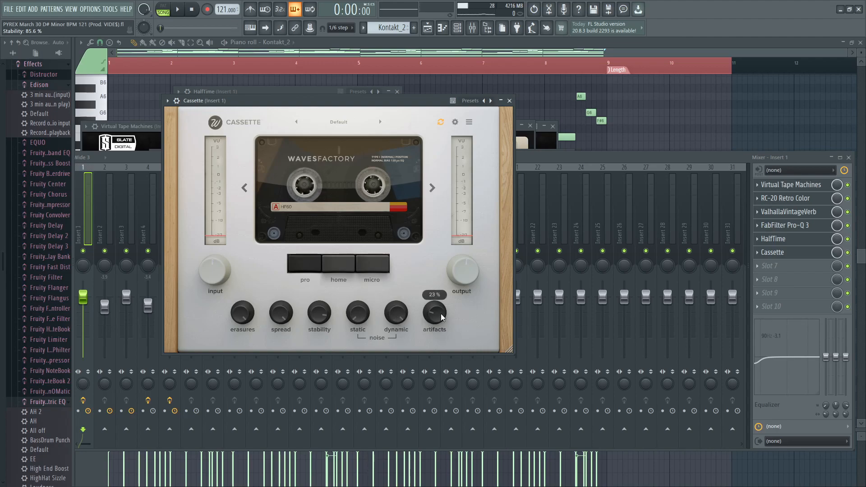
{"action": "left_click_drag", "start_coordinate": [442, 318], "coordinate": [438, 322]}
{"action": "left_click", "coordinate": [826, 356]}
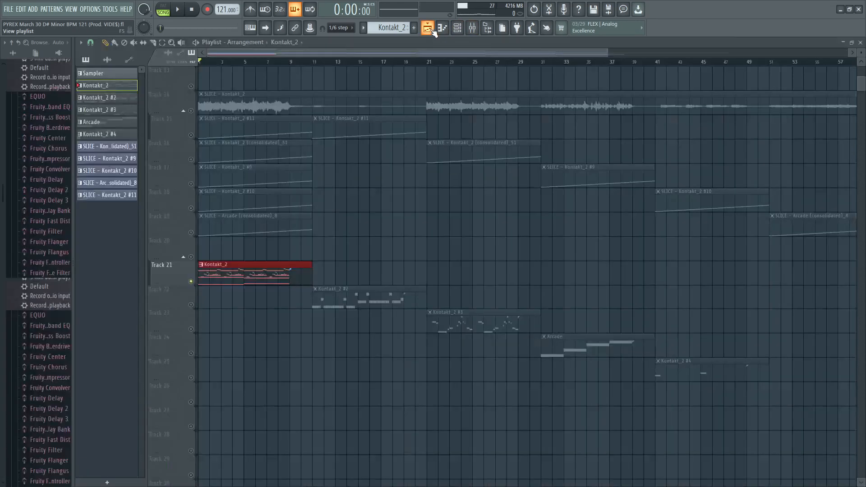
Step: Solo Track 22 in the playlist and open its Kontakt_2 #2 clip in the piano roll, with playback positioned at bar 11
{"action": "left_click", "coordinate": [427, 28]}
{"action": "right_click", "coordinate": [187, 306]}
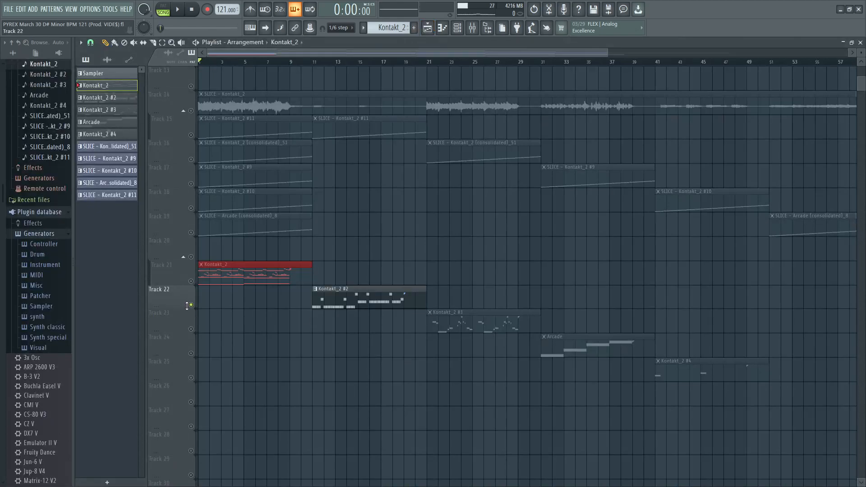
{"action": "left_click", "coordinate": [315, 63]}
{"action": "double_click", "coordinate": [369, 295]}
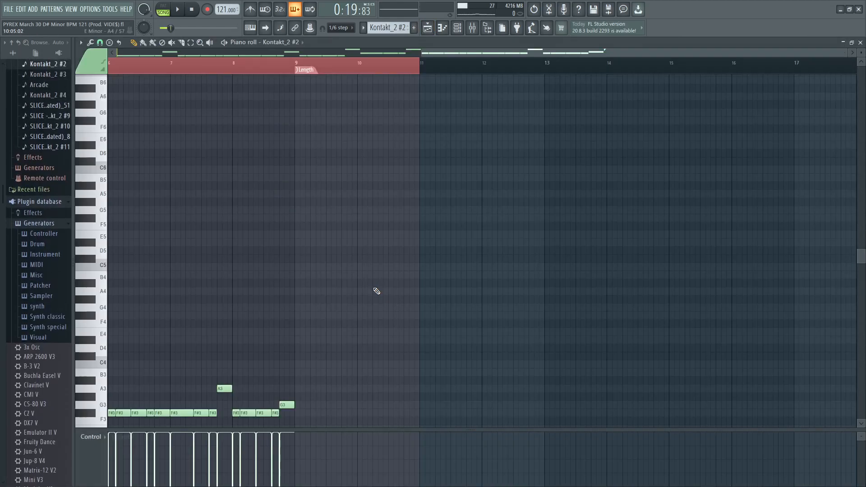
Step: Play through the low string notes of the Kontakt_2 #2 pattern
{"action": "scroll", "coordinate": [334, 225], "scroll_direction": "down", "scroll_amount": 5}
{"action": "key", "text": "space"}
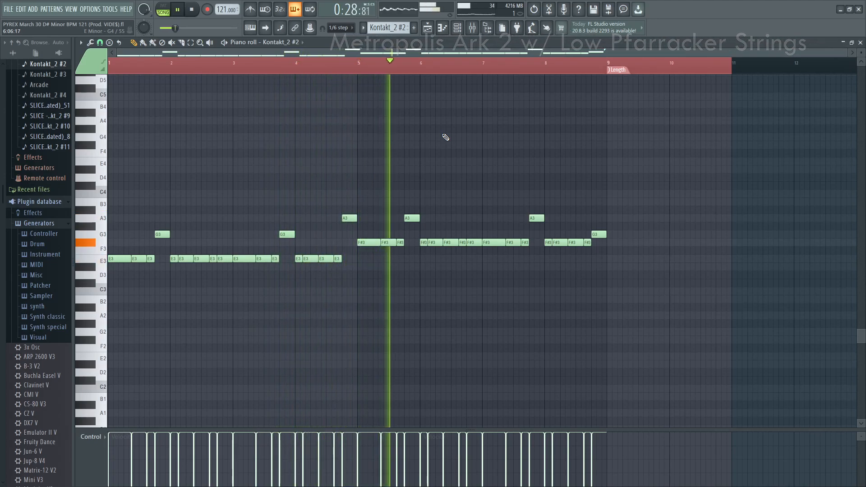
{"action": "left_click", "coordinate": [420, 144]}
{"action": "right_click", "coordinate": [419, 144]}
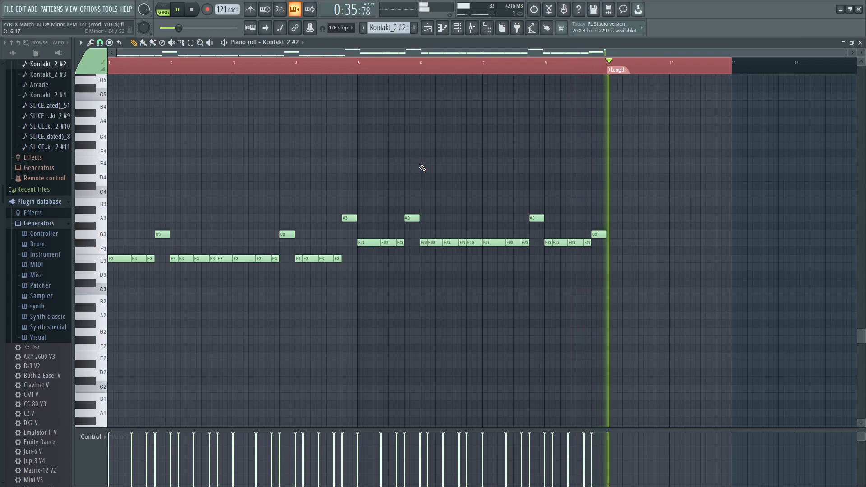
{"action": "key", "text": "space"}
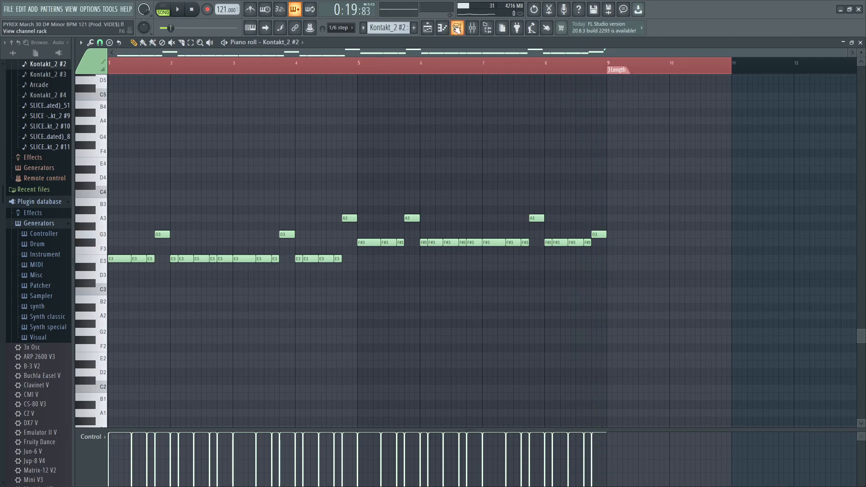
Step: Open the Kontakt_2 #2 instrument from the channel rack and show the Metropolis Ark 2 library's low string instruments
{"action": "left_click", "coordinate": [456, 28]}
{"action": "left_click", "coordinate": [326, 229]}
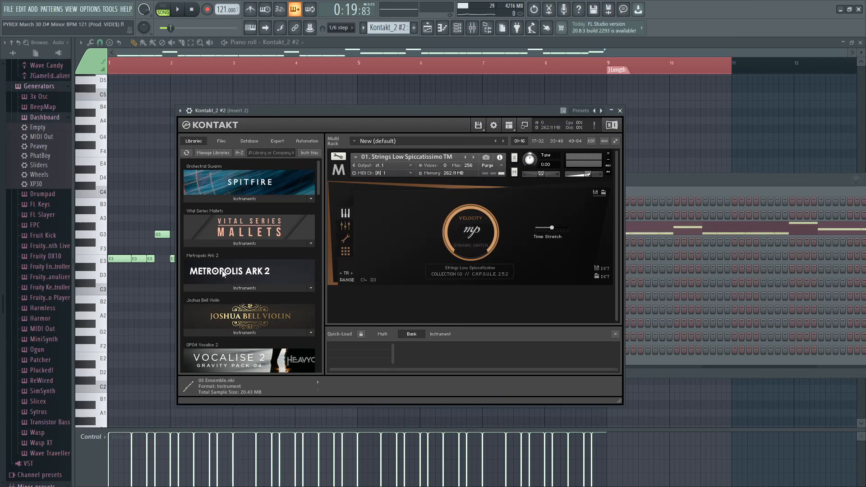
{"action": "left_click", "coordinate": [251, 286]}
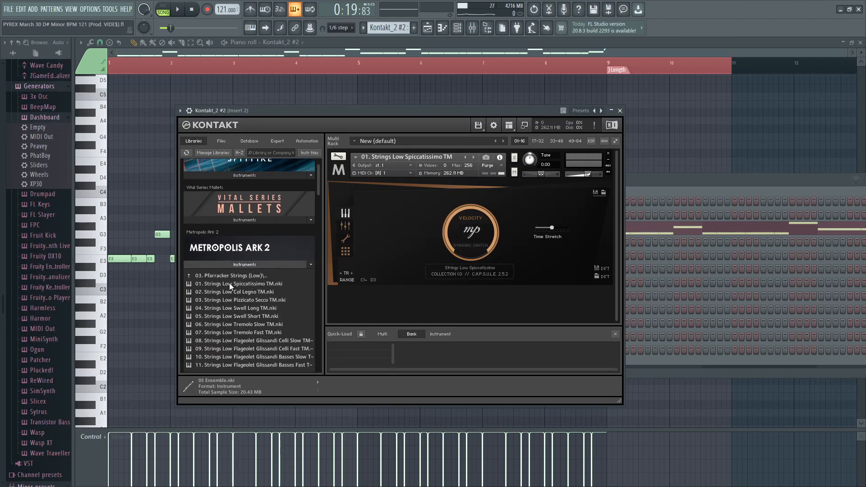
Step: Browse Metropolis Ark 2 through District I - Orchestra to the 03. Pfarracker Strings (Low) patches, and check Insert 2's effect slots in the mixer
{"action": "left_click", "coordinate": [231, 275]}
{"action": "left_click", "coordinate": [220, 261]}
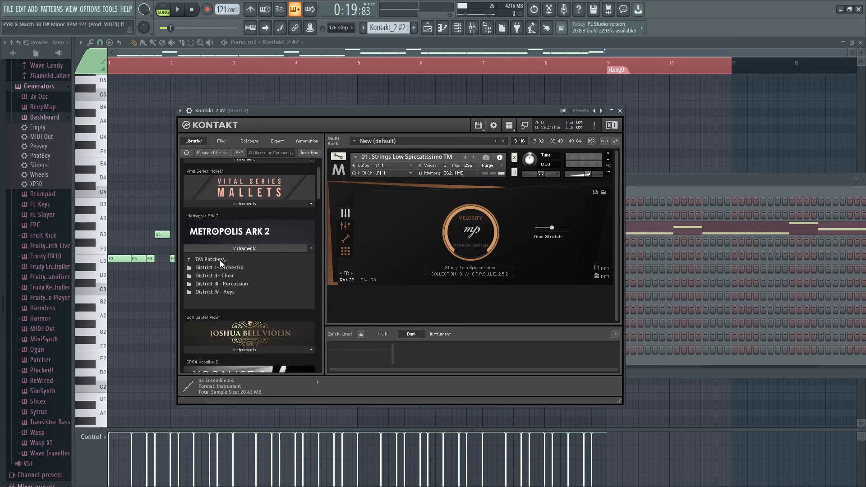
{"action": "left_click", "coordinate": [218, 265]}
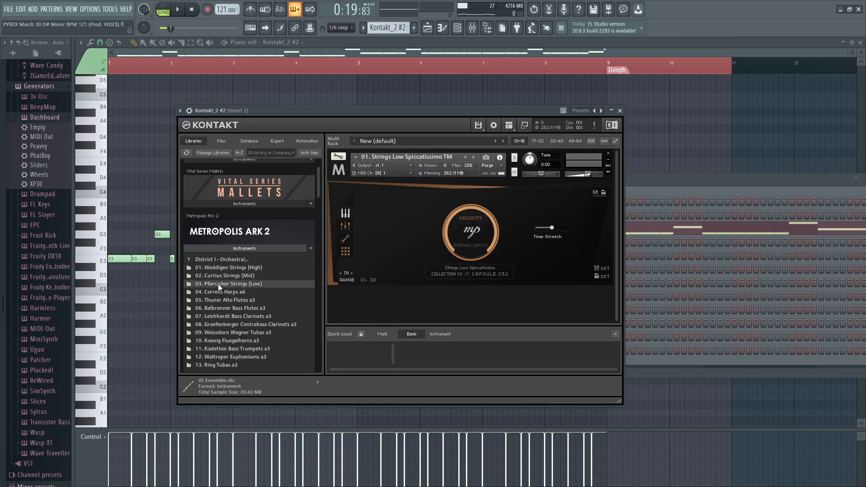
{"action": "left_click", "coordinate": [218, 283]}
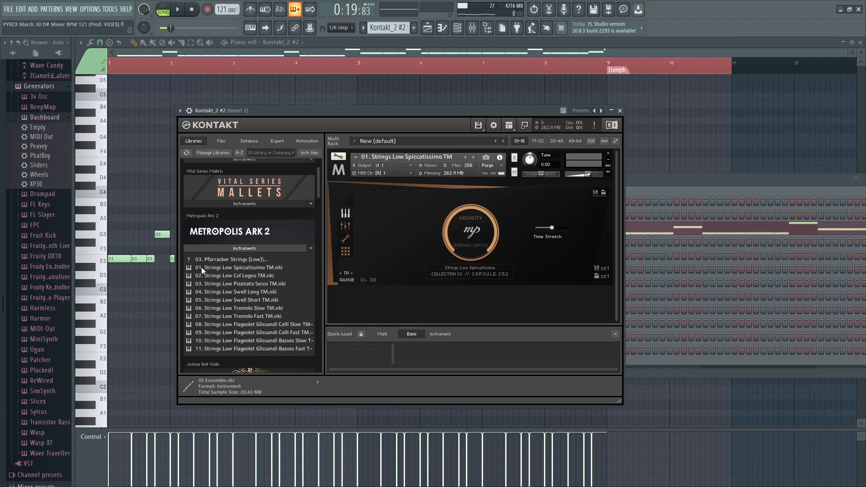
{"action": "left_click", "coordinate": [473, 28]}
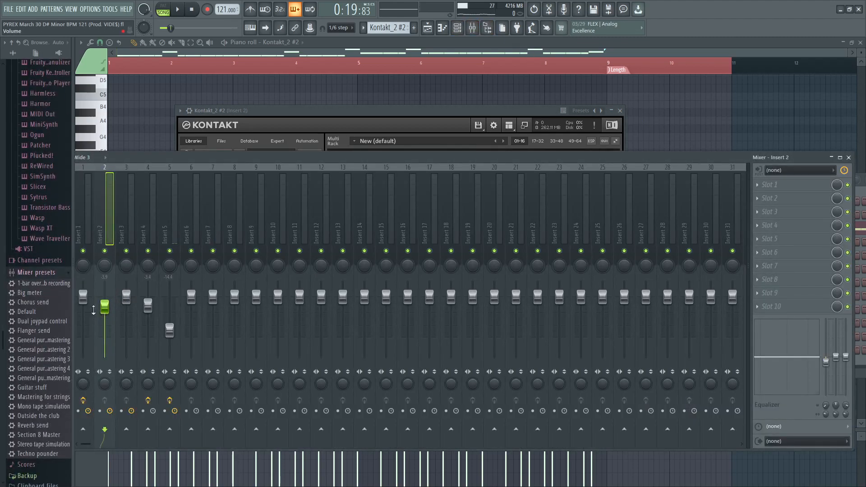
Step: Solo Track 23 in the playlist and open its Kontakt_2 #3 clip in the piano roll, with playback positioned at bar 21
{"action": "left_click", "coordinate": [428, 28]}
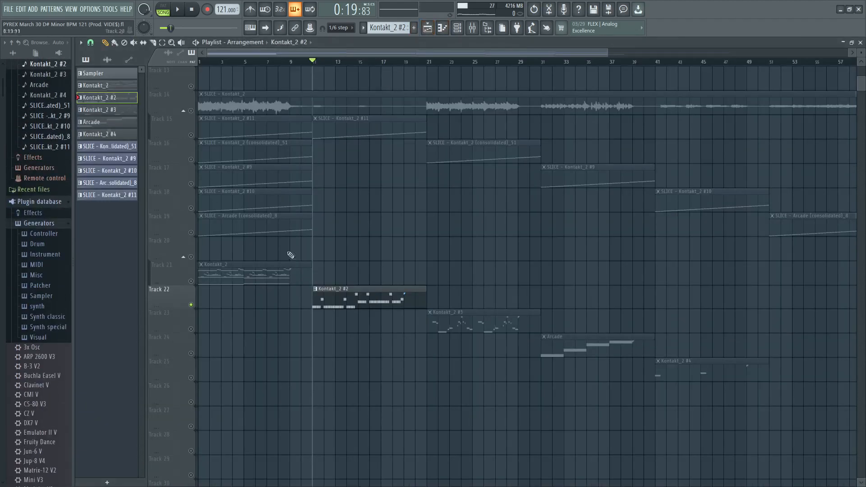
{"action": "right_click", "coordinate": [191, 328]}
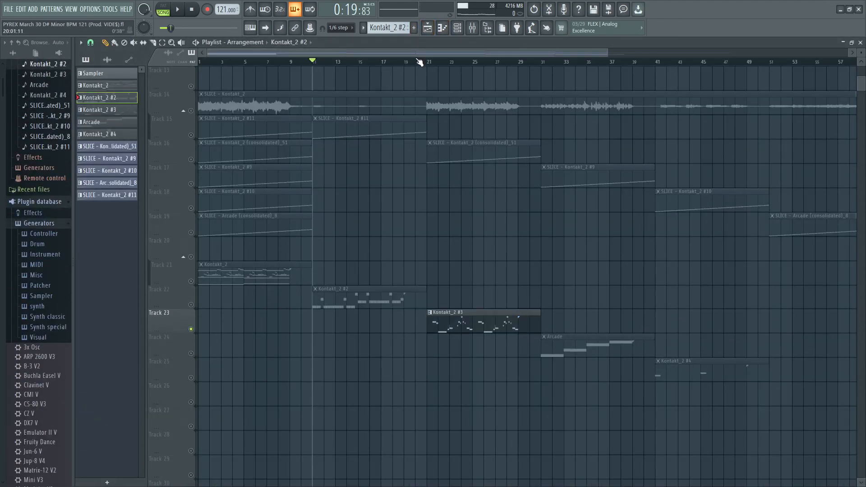
{"action": "left_click", "coordinate": [428, 63]}
{"action": "left_click", "coordinate": [455, 320]}
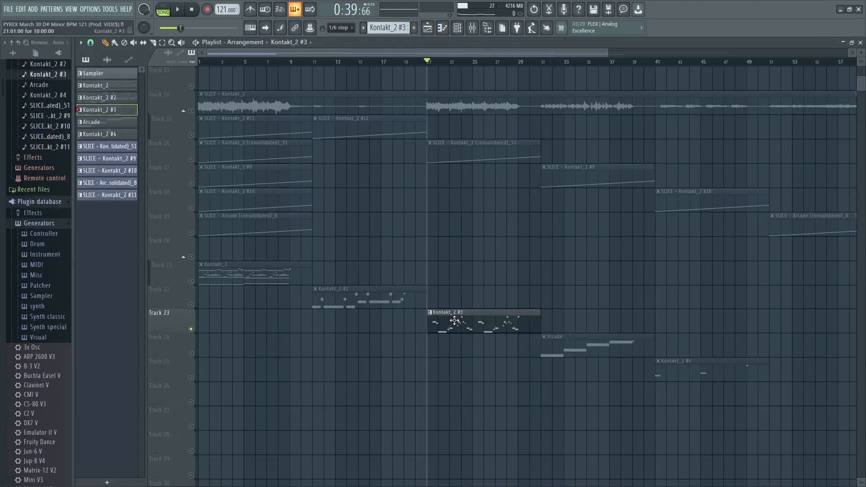
{"action": "double_click", "coordinate": [453, 321]}
Step: Play through the Kontakt_2 #3 melody with the whole pattern in view from its first bar
{"action": "key", "text": "space"}
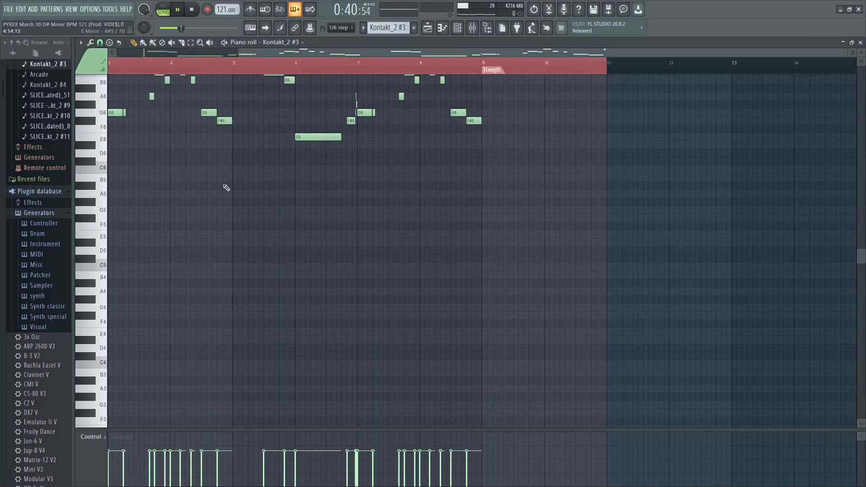
{"action": "left_click_drag", "start_coordinate": [312, 53], "coordinate": [184, 53]}
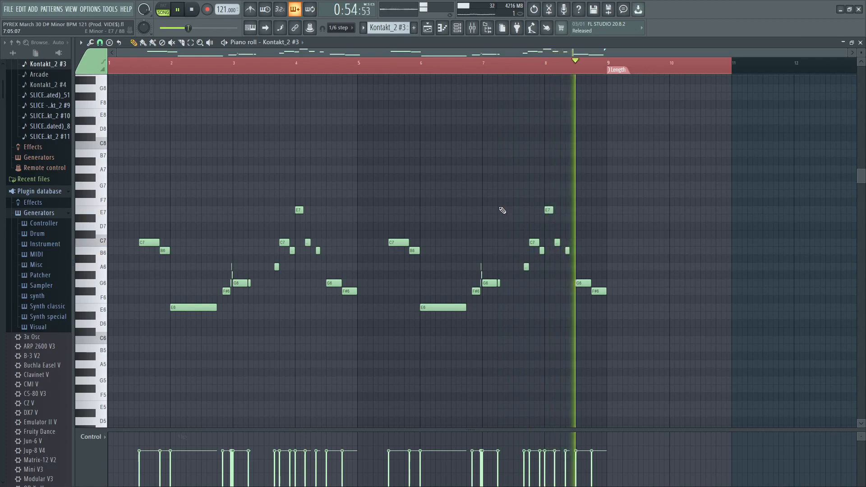
{"action": "key", "text": "space"}
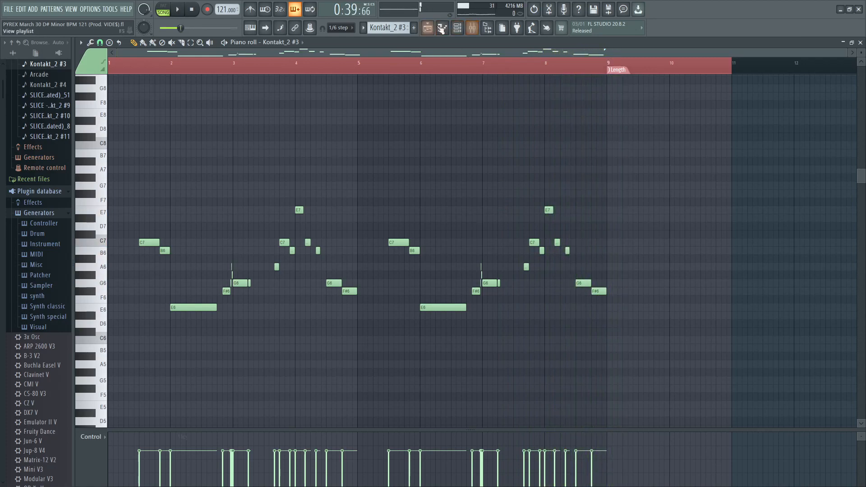
Step: Select Insert 3 in the mixer and check its effect slots
{"action": "left_click", "coordinate": [472, 28]}
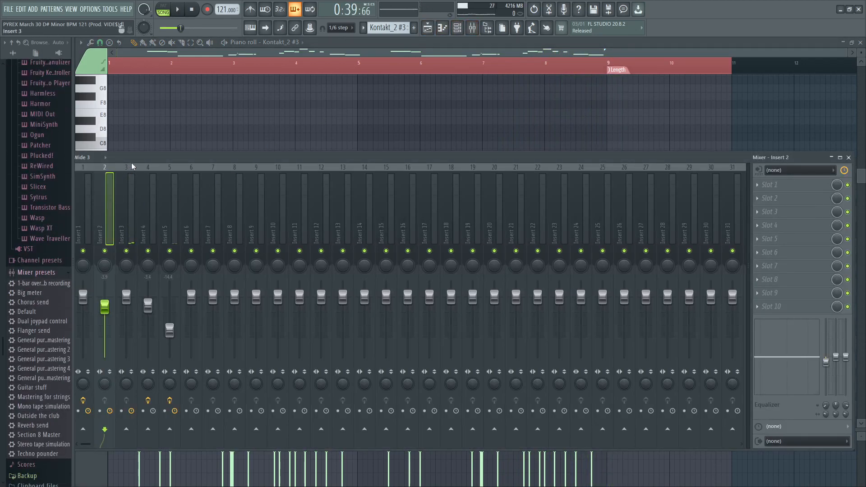
{"action": "left_click_drag", "start_coordinate": [131, 159], "coordinate": [201, 144]}
{"action": "left_click", "coordinate": [197, 205]}
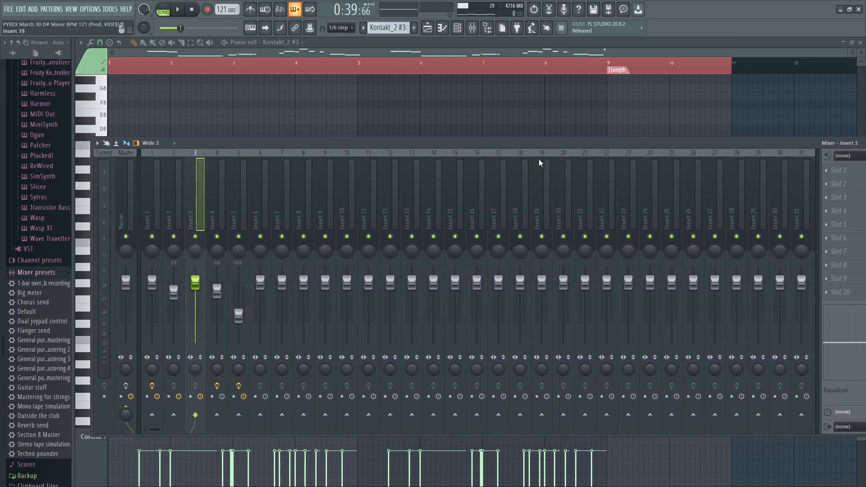
{"action": "left_click_drag", "start_coordinate": [634, 148], "coordinate": [554, 153]}
Step: Solo Track 24 in the playlist and open its Arcade clip in the piano roll, with playback positioned at bar 31
{"action": "left_click", "coordinate": [428, 28]}
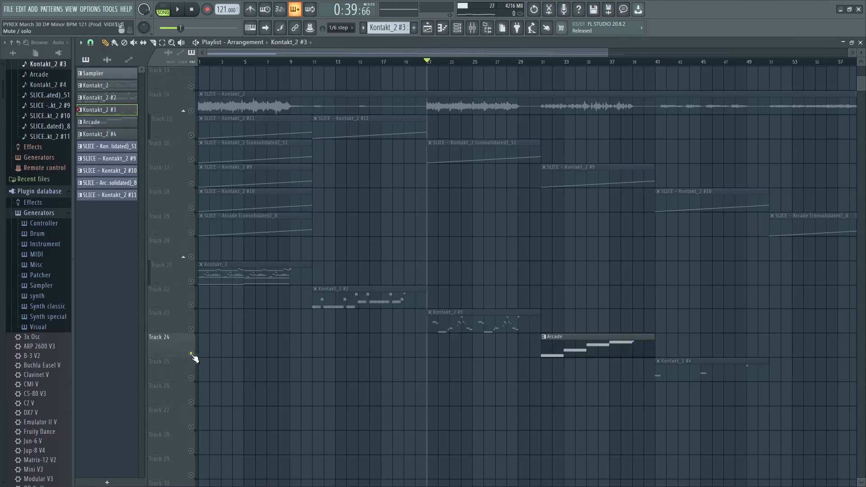
{"action": "left_click", "coordinate": [534, 62]}
{"action": "left_click", "coordinate": [543, 63]}
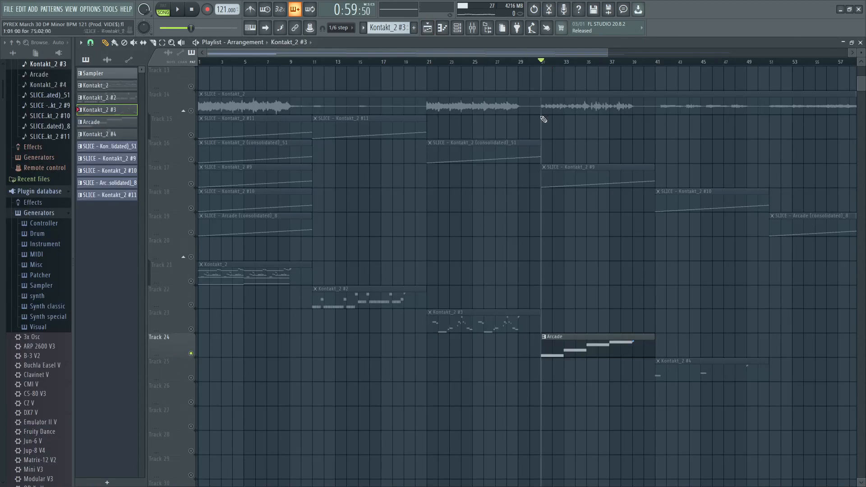
{"action": "double_click", "coordinate": [607, 348]}
Step: Show the Arcade instrument's Distant Voices sound from Tale of the Oracle and play through the pattern's long sustained notes
{"action": "key", "text": "F6"}
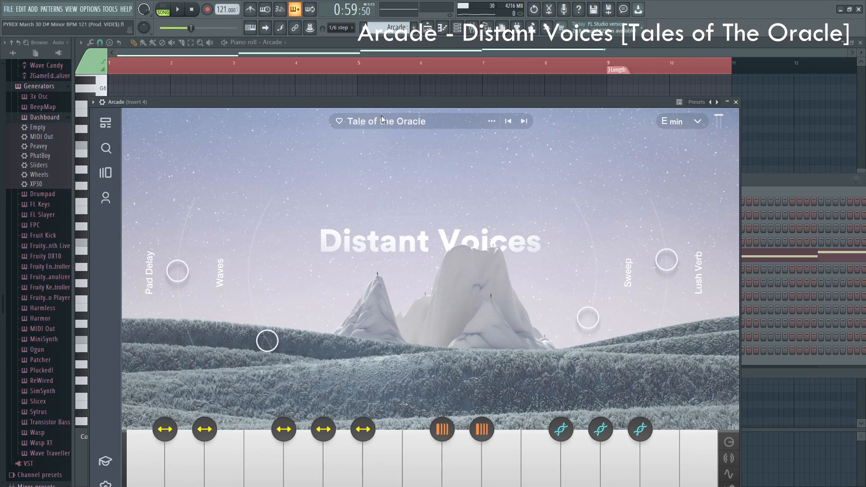
{"action": "mouse_move", "coordinate": [110, 69]}
{"action": "left_mouse_down"}
{"action": "mouse_move", "coordinate": [79, 84]}
{"action": "mouse_move", "coordinate": [570, 72]}
{"action": "mouse_move", "coordinate": [224, 81]}
{"action": "mouse_move", "coordinate": [100, 59]}
{"action": "left_mouse_up"}
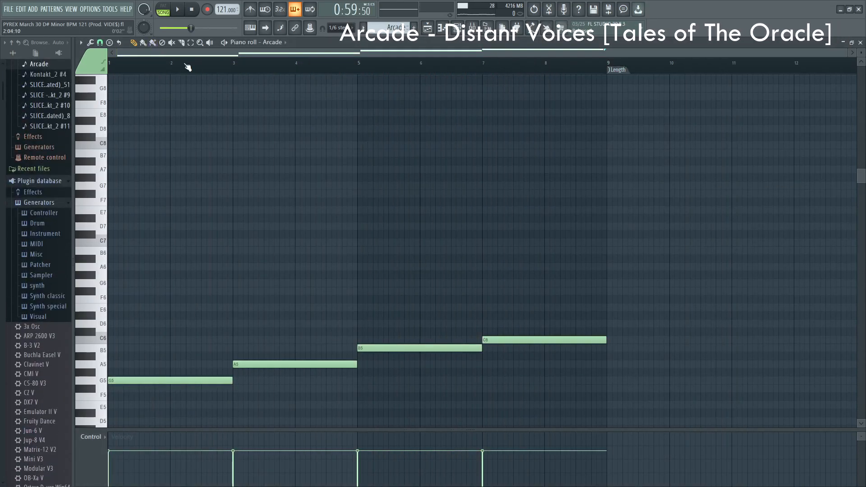
{"action": "key", "text": "space"}
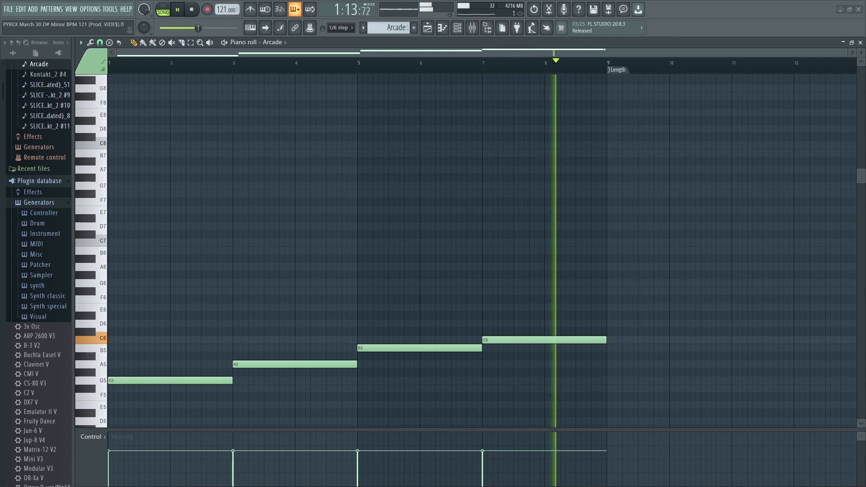
{"action": "key", "text": "space"}
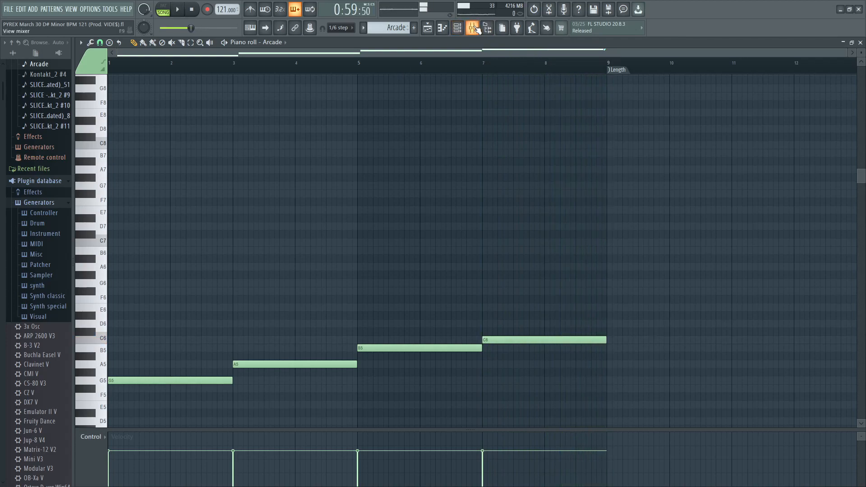
Step: Open ValhallaVintageVerb on the Arcade's mixer track, Insert 4, and examine its mix, decay, damping and mode settings
{"action": "key", "text": "F9"}
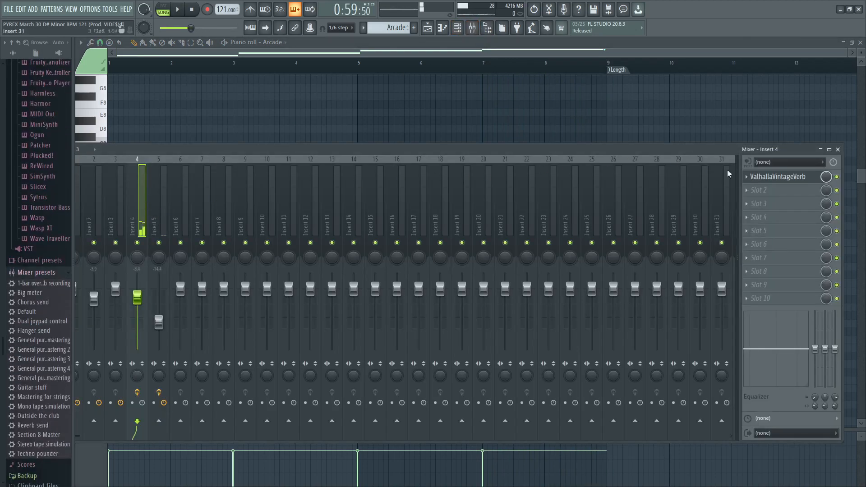
{"action": "left_click", "coordinate": [774, 177]}
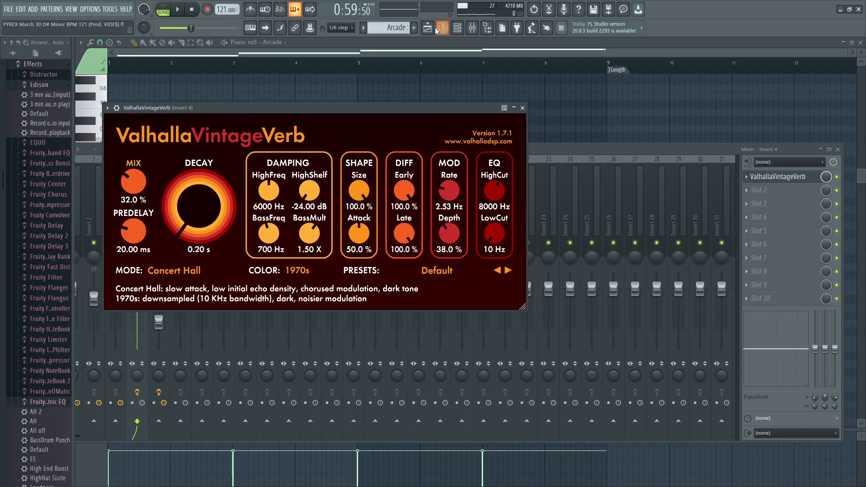
{"action": "left_click", "coordinate": [543, 150]}
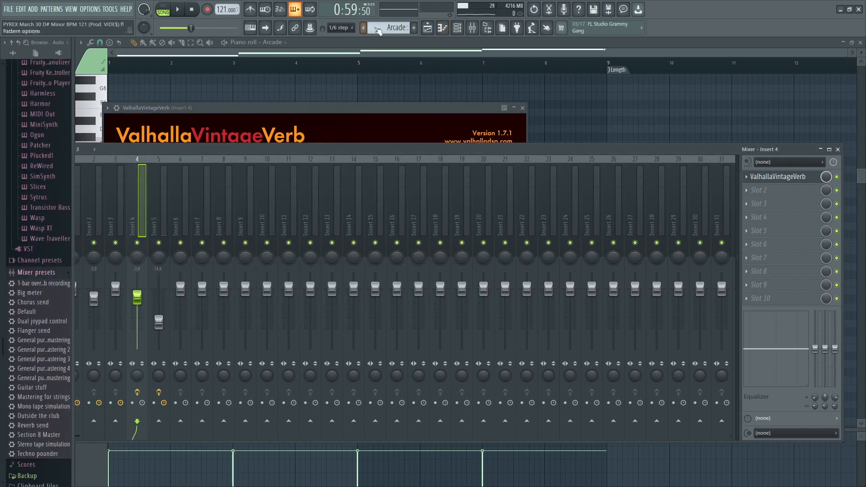
Step: Solo Track 25, position playback at bar 41 and show its Kontakt_2 #4 clip in the piano roll without a time selection
{"action": "key", "text": "F5"}
{"action": "left_click", "coordinate": [196, 378]}
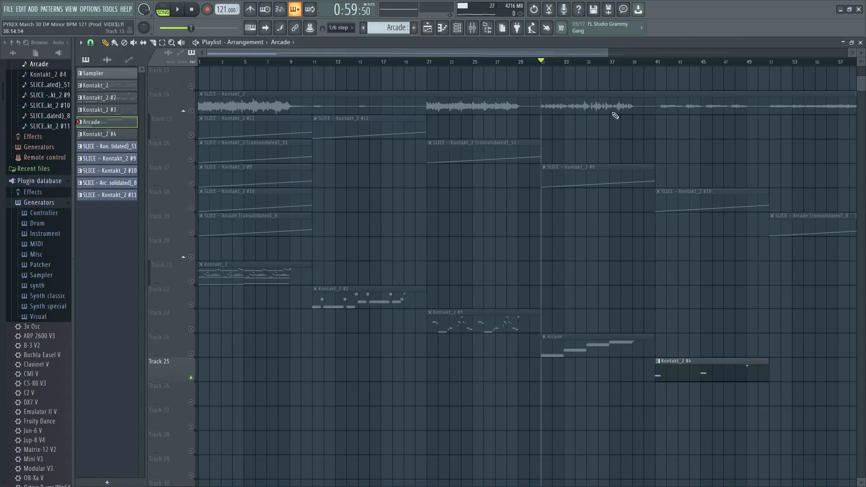
{"action": "left_click", "coordinate": [657, 62]}
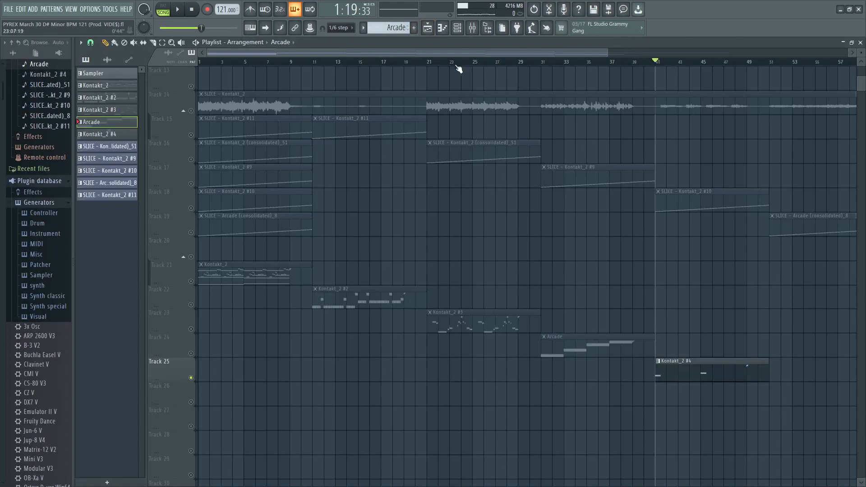
{"action": "scroll", "coordinate": [436, 72], "scroll_direction": "down", "scroll_amount": 3}
{"action": "scroll", "coordinate": [549, 182], "scroll_direction": "up", "scroll_amount": 4}
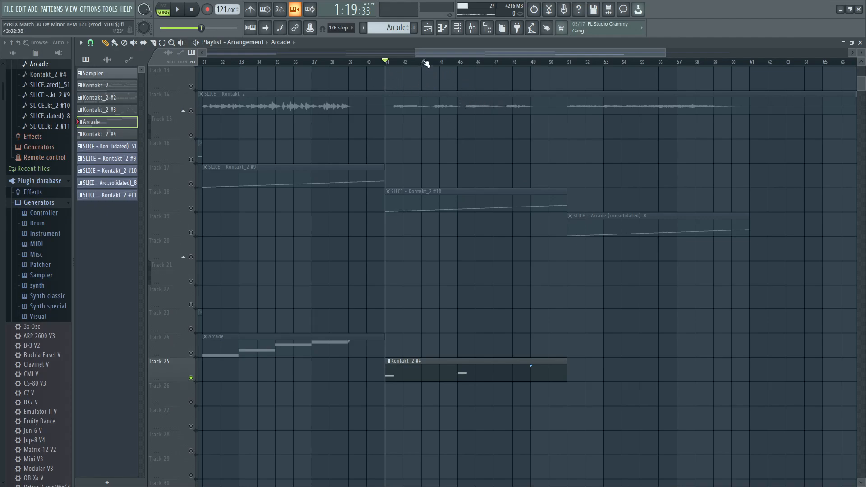
{"action": "left_click_drag", "start_coordinate": [429, 53], "coordinate": [453, 53]}
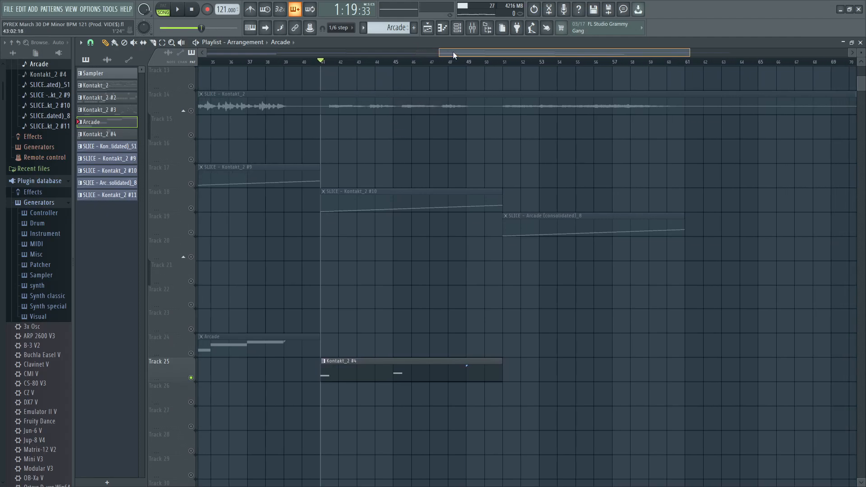
{"action": "double_click", "coordinate": [377, 374]}
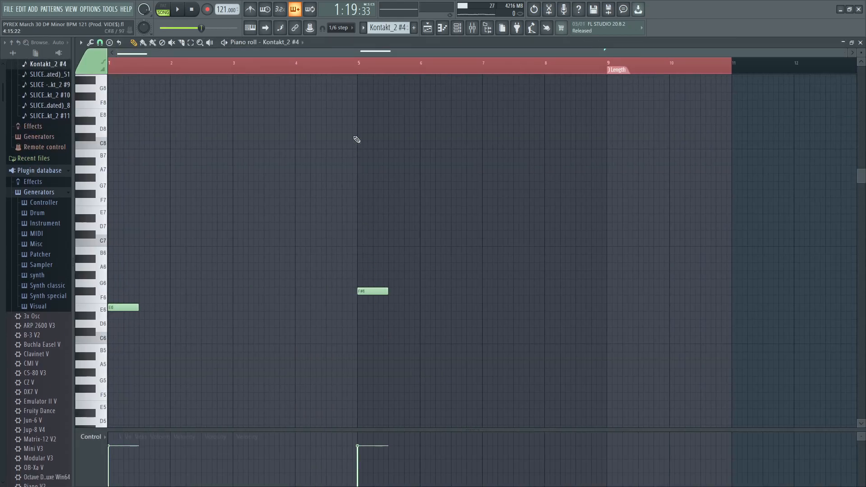
{"action": "left_click_drag", "start_coordinate": [731, 68], "coordinate": [14, 91]}
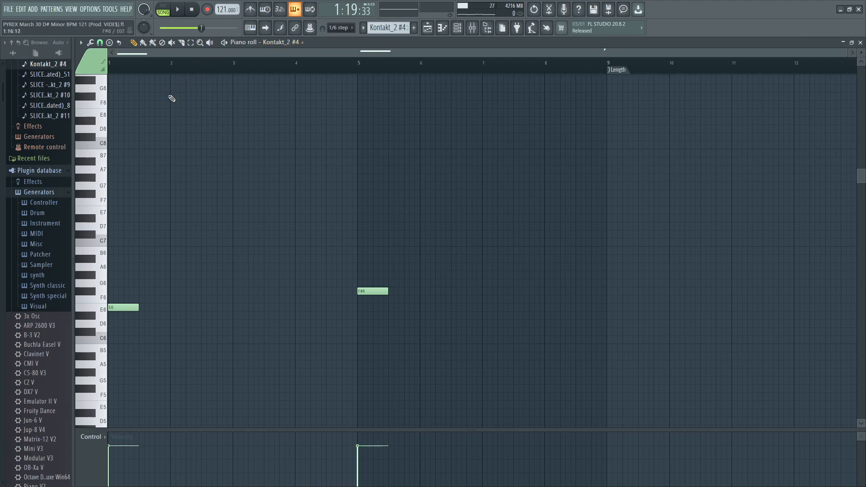
{"action": "scroll", "coordinate": [170, 93], "scroll_direction": "up", "scroll_amount": 2}
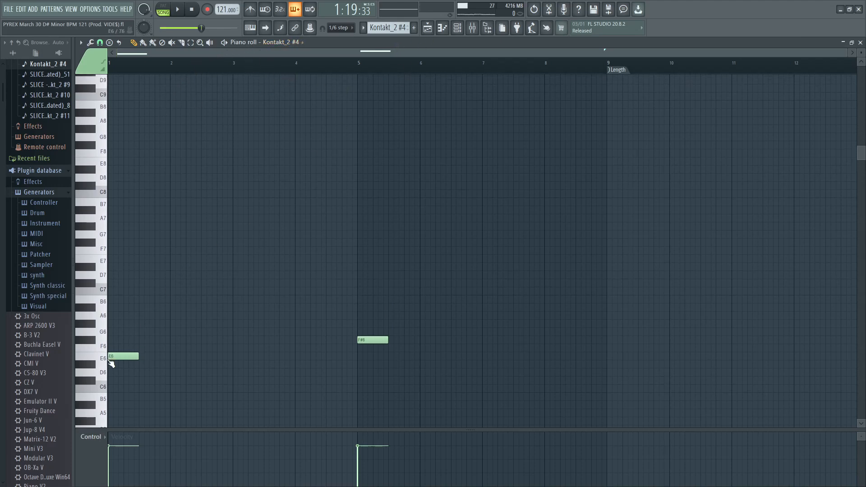
Step: Open the Kontakt_2 clip in the piano roll and point out its low E3 and F#3 bass notes for comparison
{"action": "left_click", "coordinate": [432, 31]}
{"action": "left_click", "coordinate": [432, 30]}
{"action": "left_click", "coordinate": [427, 31]}
{"action": "scroll", "coordinate": [234, 319], "scroll_direction": "down", "scroll_amount": 3}
{"action": "double_click", "coordinate": [215, 267]}
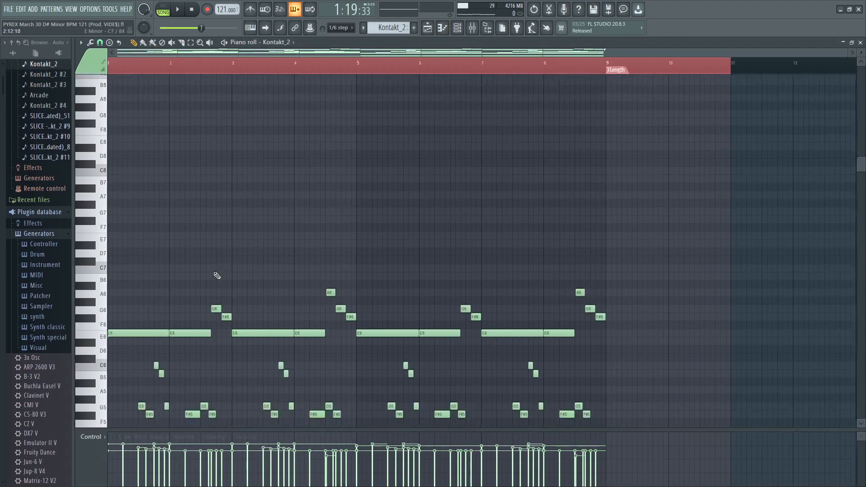
{"action": "left_click", "coordinate": [331, 282], "text": "ctrl+shift"}
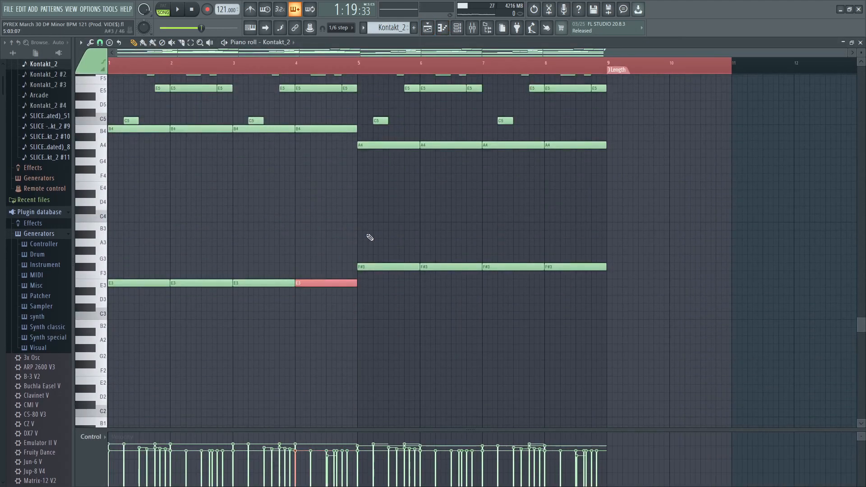
{"action": "left_click", "coordinate": [389, 267], "text": "ctrl+shift"}
Step: Reopen the Kontakt_2 #4 clip, select all its notes and play both, jumping playback to the second note at the pattern's bar 5
{"action": "left_click", "coordinate": [428, 28]}
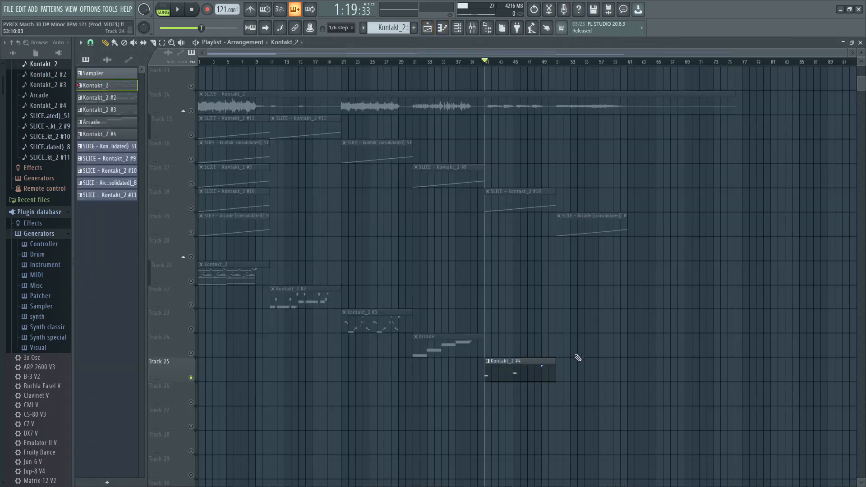
{"action": "double_click", "coordinate": [530, 373]}
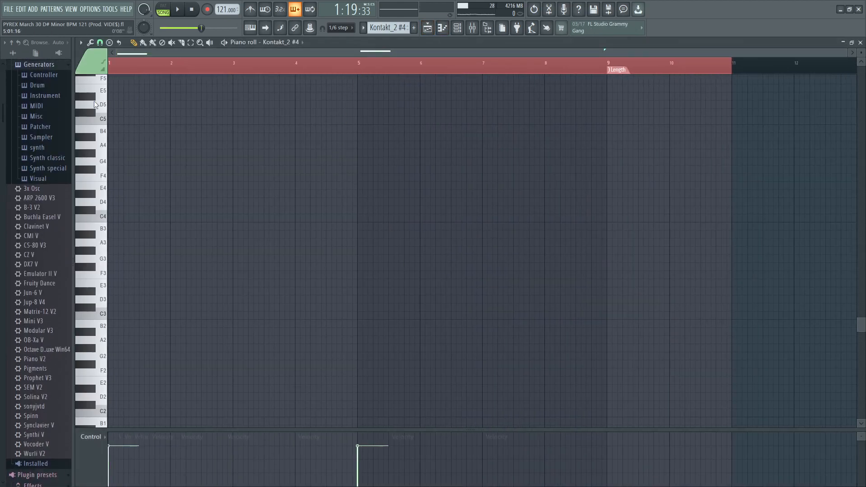
{"action": "key", "text": "ctrl+a"}
{"action": "right_click", "coordinate": [506, 66]}
{"action": "scroll", "coordinate": [323, 164], "scroll_direction": "up", "scroll_amount": 6}
{"action": "scroll", "coordinate": [298, 85], "scroll_direction": "up", "scroll_amount": 3}
{"action": "key", "text": "space"}
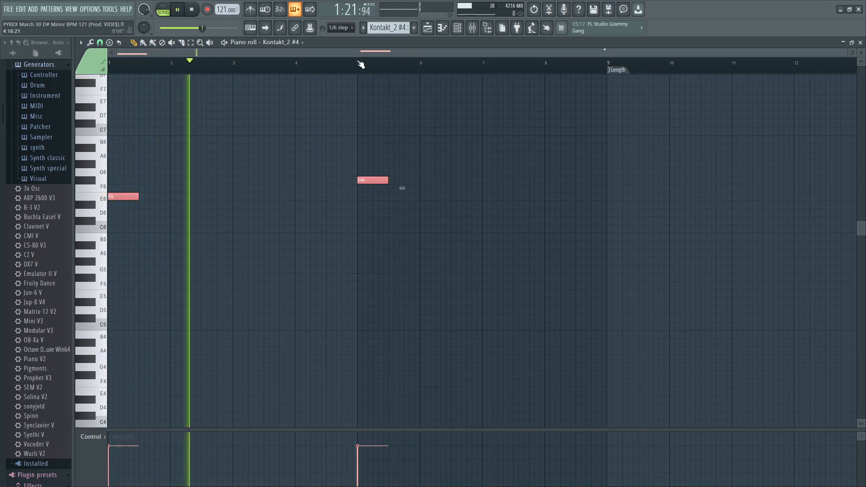
{"action": "left_click", "coordinate": [361, 65]}
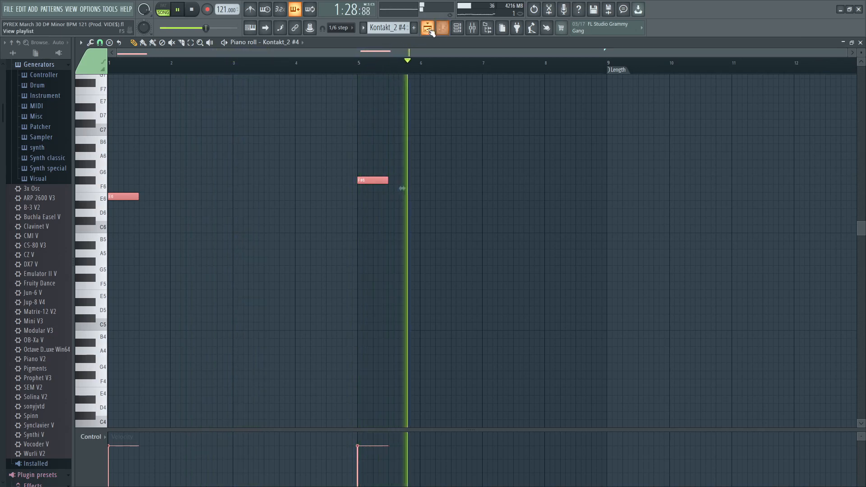
Step: Stop playback and examine how the audio clips pair with their source patterns on playlist Tracks 1 to 10
{"action": "left_click", "coordinate": [427, 28]}
{"action": "key", "text": "space"}
{"action": "left_click_drag", "start_coordinate": [242, 373], "coordinate": [518, 481]}
{"action": "scroll", "coordinate": [520, 362], "scroll_direction": "up", "scroll_amount": 8}
{"action": "left_click_drag", "start_coordinate": [219, 121], "coordinate": [225, 106]}
{"action": "left_click_drag", "start_coordinate": [300, 182], "coordinate": [289, 156]}
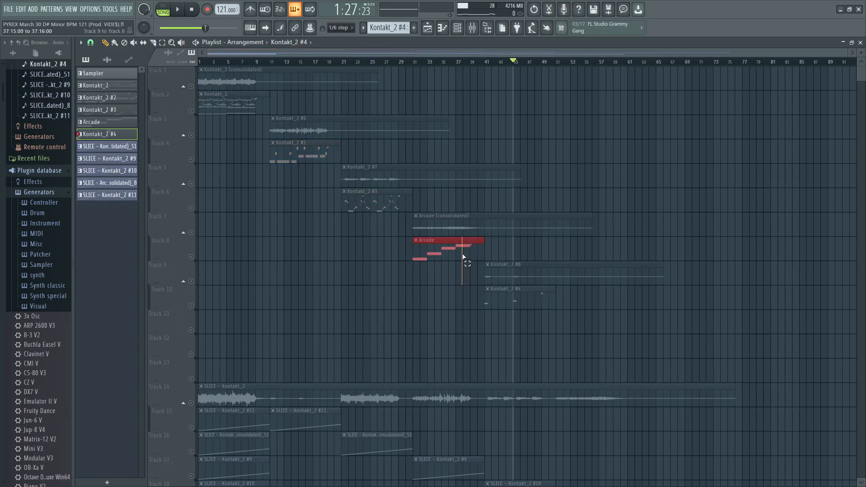
{"action": "scroll", "coordinate": [511, 279], "scroll_direction": "down", "scroll_amount": 4}
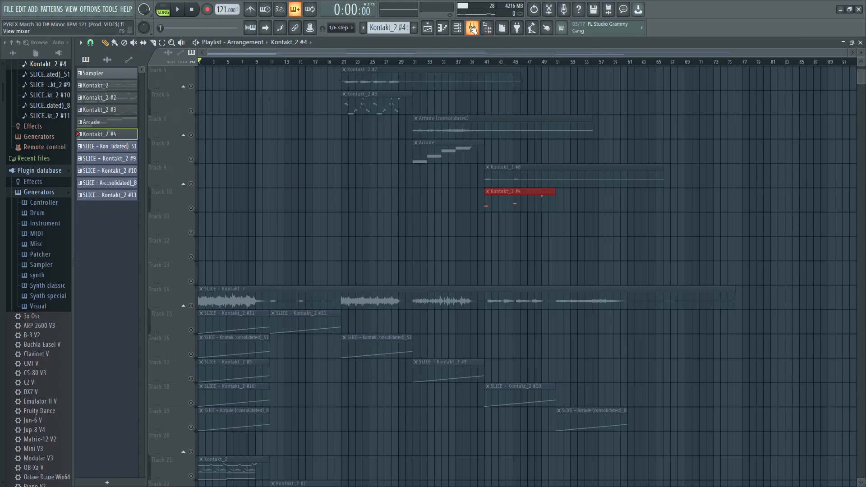
Step: Show the Master track's effect chain in the mixer, examine Virtual Tape Machines and return to the playlist
{"action": "key", "text": "F9"}
{"action": "mouse_move", "coordinate": [171, 152]}
{"action": "left_mouse_down"}
{"action": "mouse_move", "coordinate": [315, 131]}
{"action": "mouse_move", "coordinate": [215, 156]}
{"action": "mouse_move", "coordinate": [180, 143]}
{"action": "left_mouse_up"}
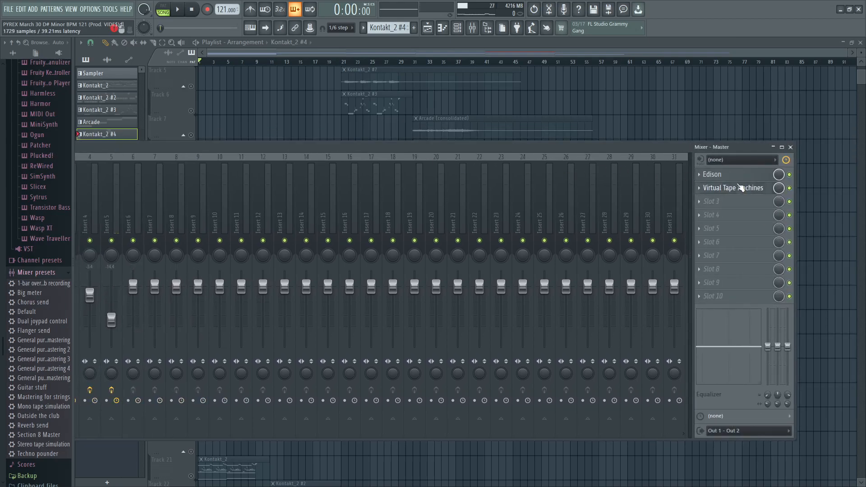
{"action": "left_click", "coordinate": [744, 187]}
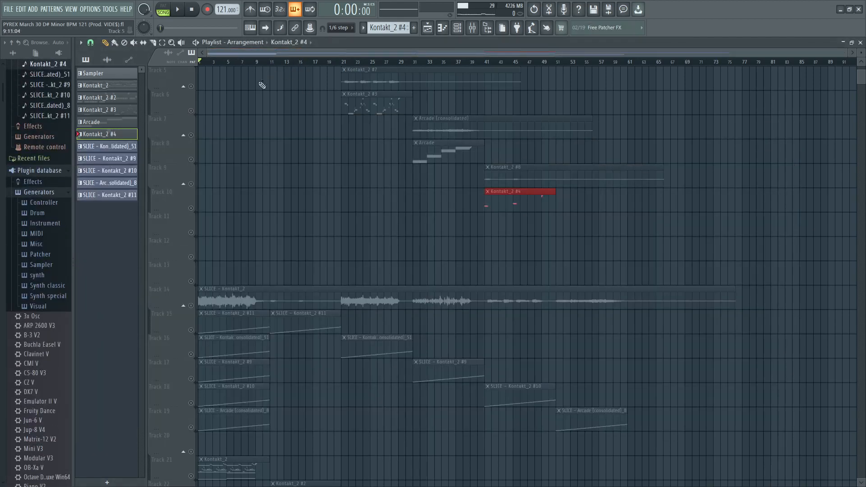
{"action": "scroll", "coordinate": [189, 275], "scroll_direction": "up", "scroll_amount": 1}
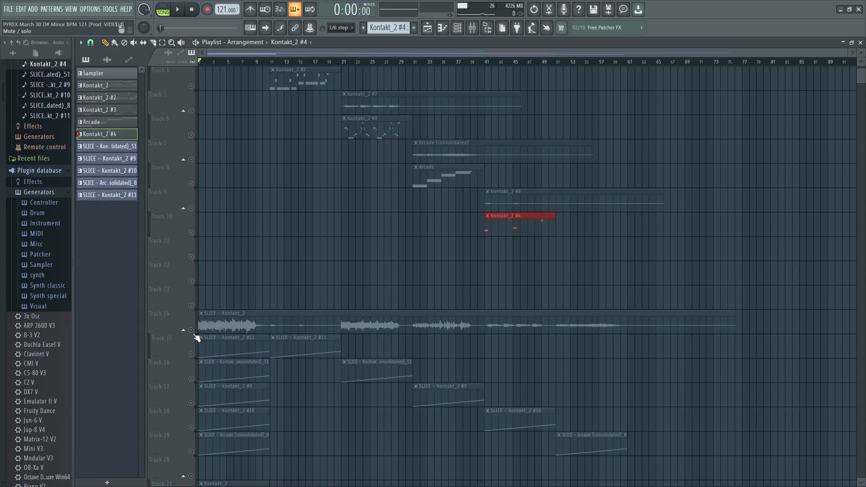